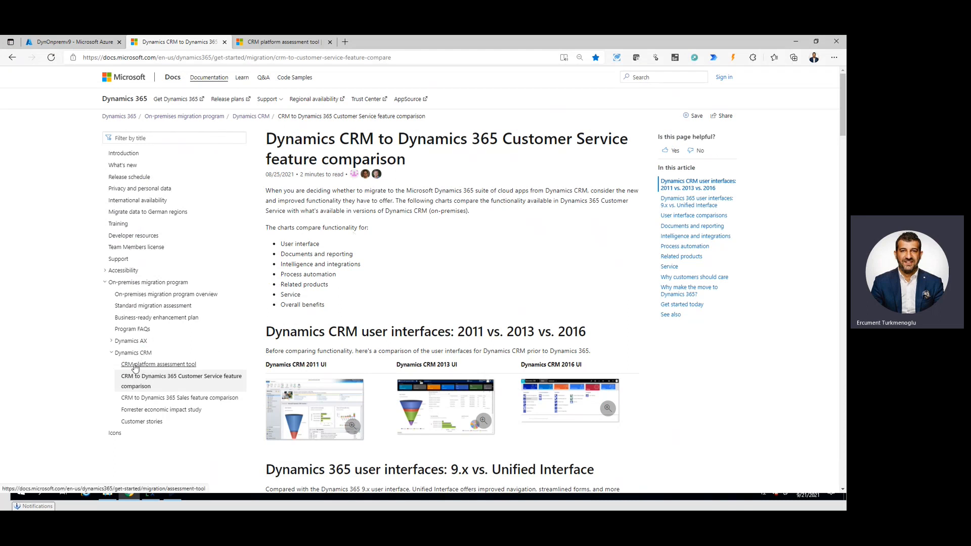
# Open the documentation page for the CRM platform assessment tool and switch back to the remote desktop session
pyautogui.click(156, 366)
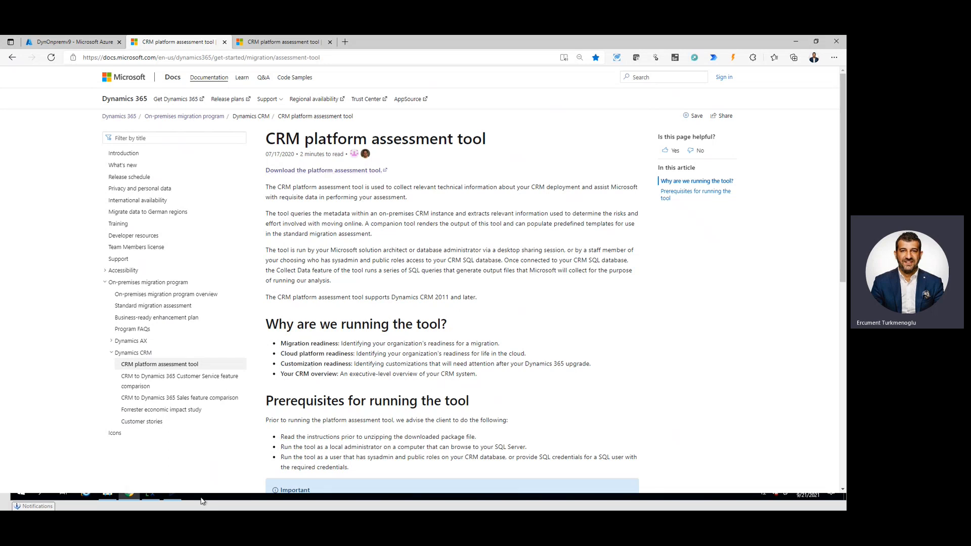
pyautogui.click(172, 494)
pyautogui.moveTo(175, 492)
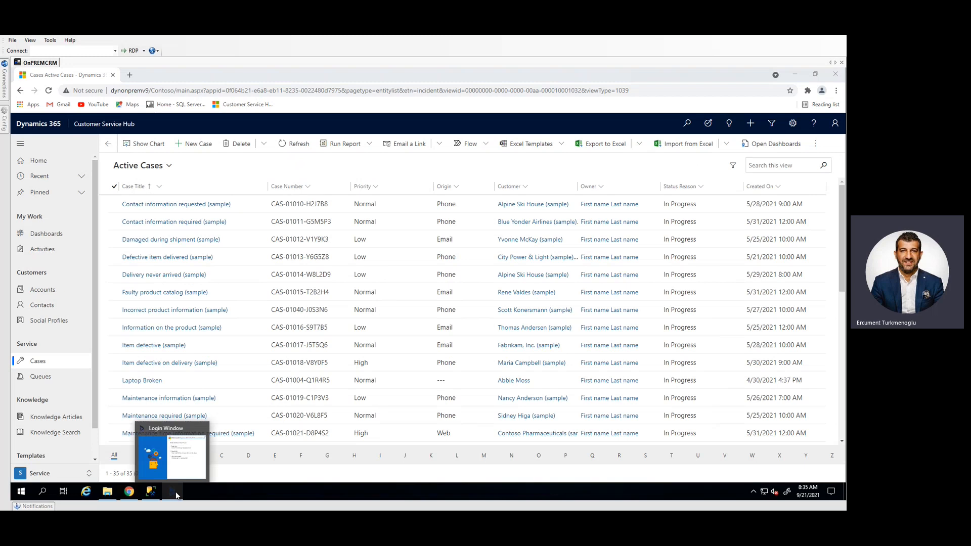
# Look at the template files in the assessment tool's Templates folder in File Explorer and return to the parent folder
pyautogui.click(107, 492)
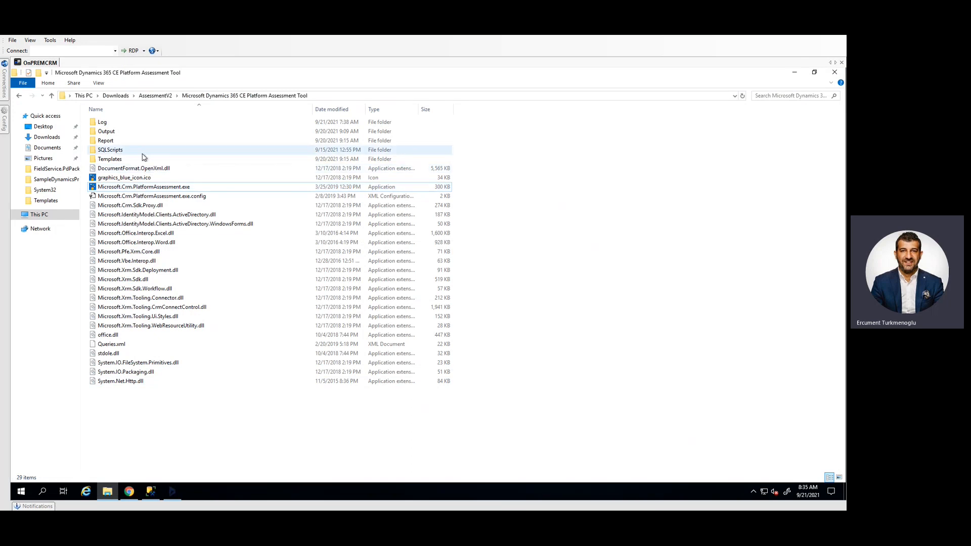
pyautogui.doubleClick(128, 162)
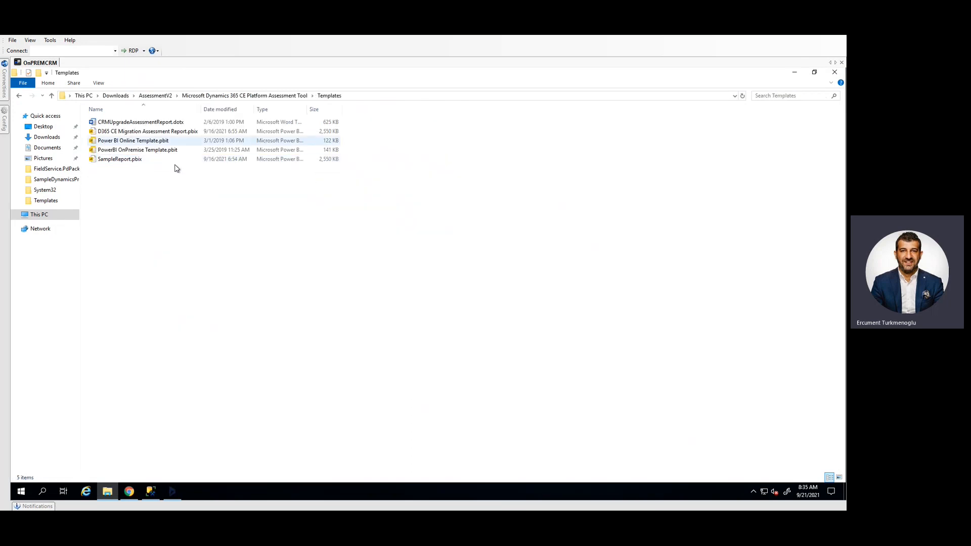
pyautogui.click(19, 95)
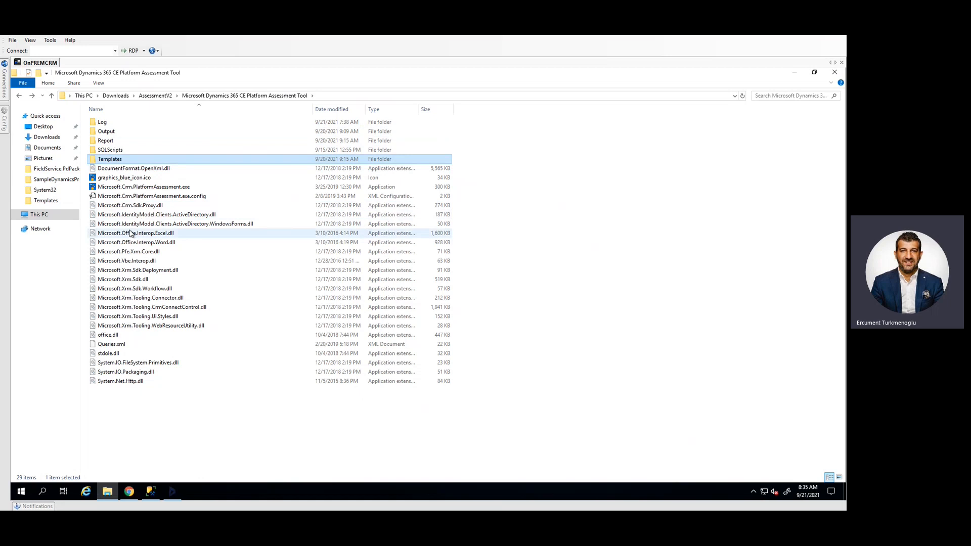
# Run Microsoft.Crm.PlatformAssessment.exe as administrator and choose to export data from an On-premises deployment
pyautogui.click(138, 188)
pyautogui.rightClick(139, 189)
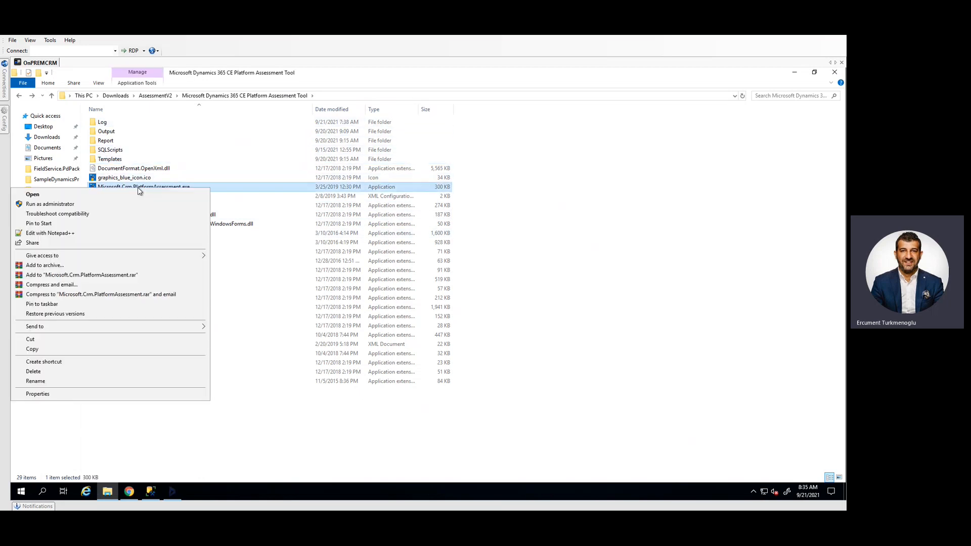
pyautogui.click(118, 204)
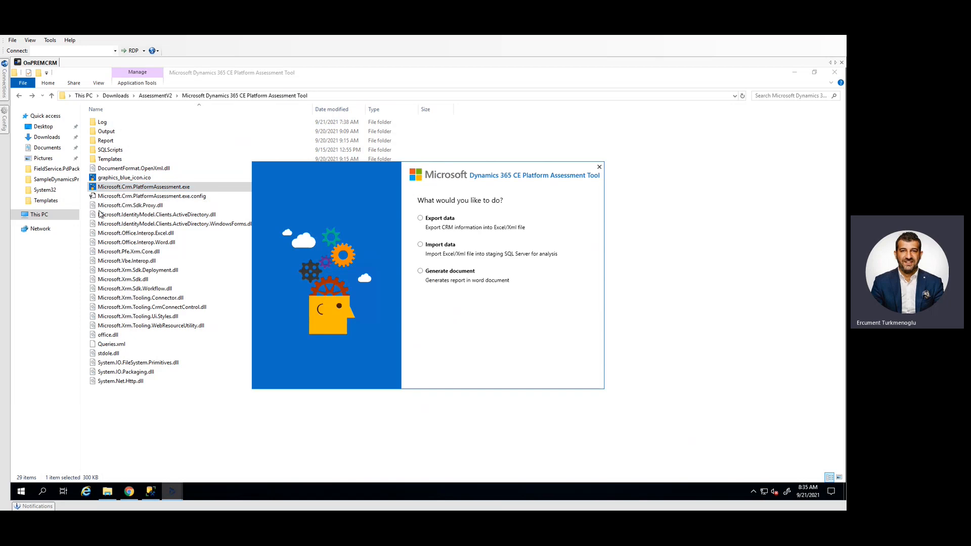
pyautogui.moveTo(172, 491)
pyautogui.click(420, 219)
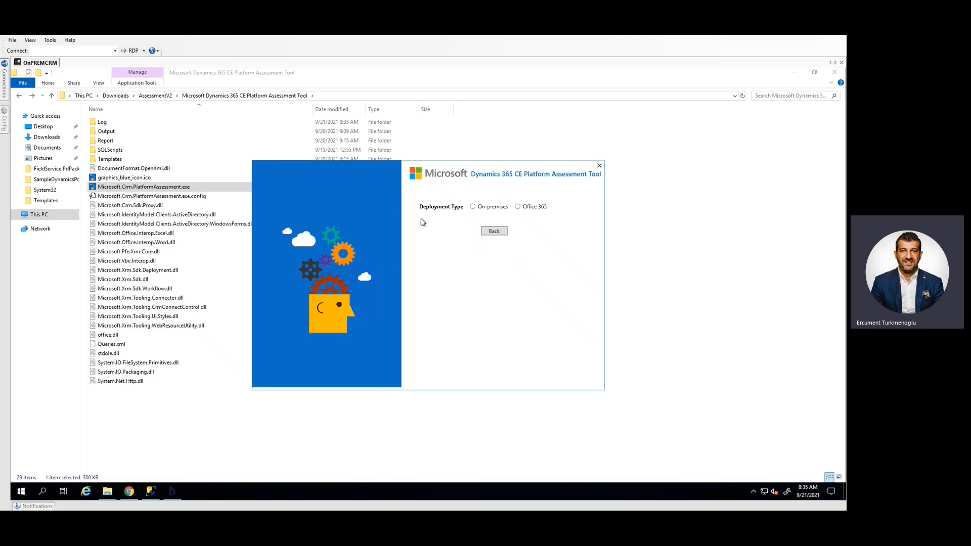
pyautogui.click(474, 207)
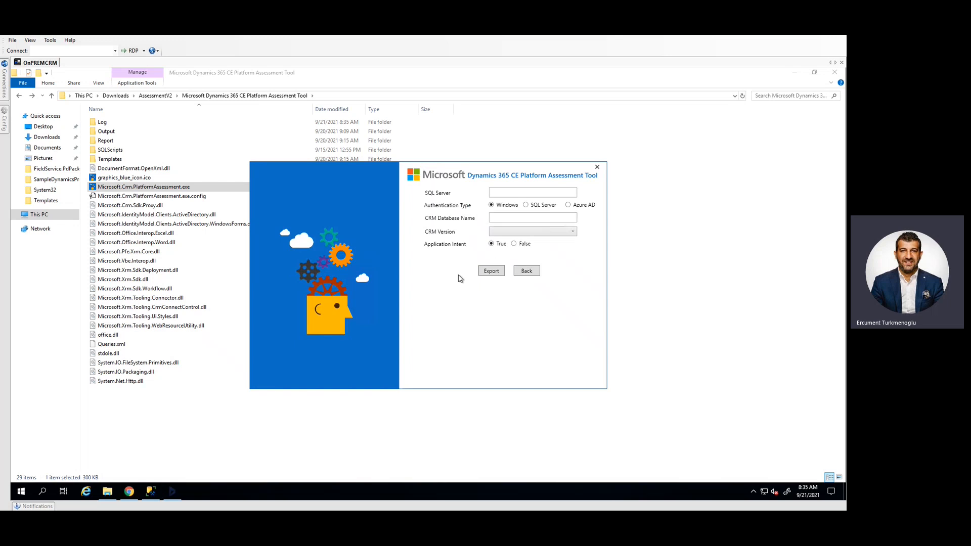
# Set the SQL Server to "." and the CRM database name to Contoso_MSCRM, copied from SQL Server Management Studio
pyautogui.click(506, 191)
pyautogui.write('.')
pyautogui.click(515, 215)
pyautogui.click(153, 494)
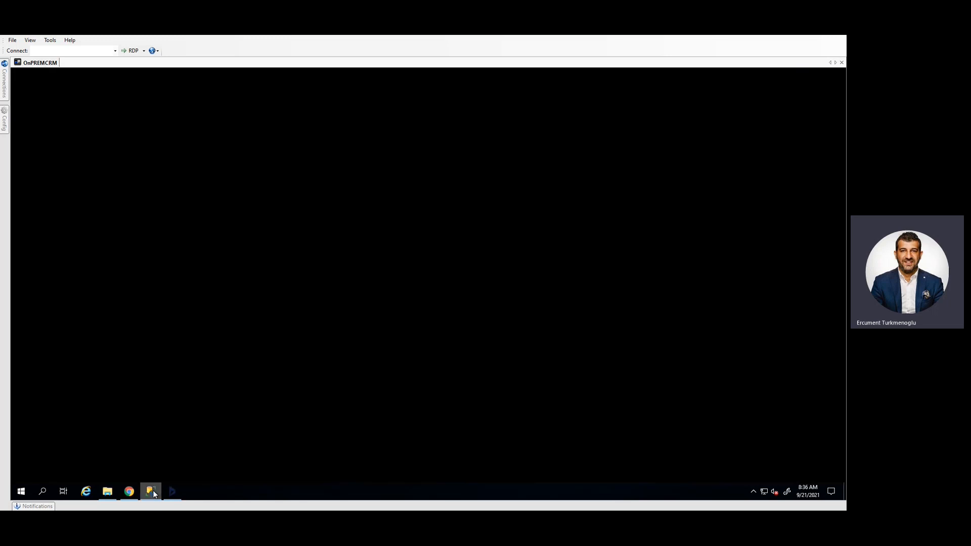
pyautogui.click(71, 174)
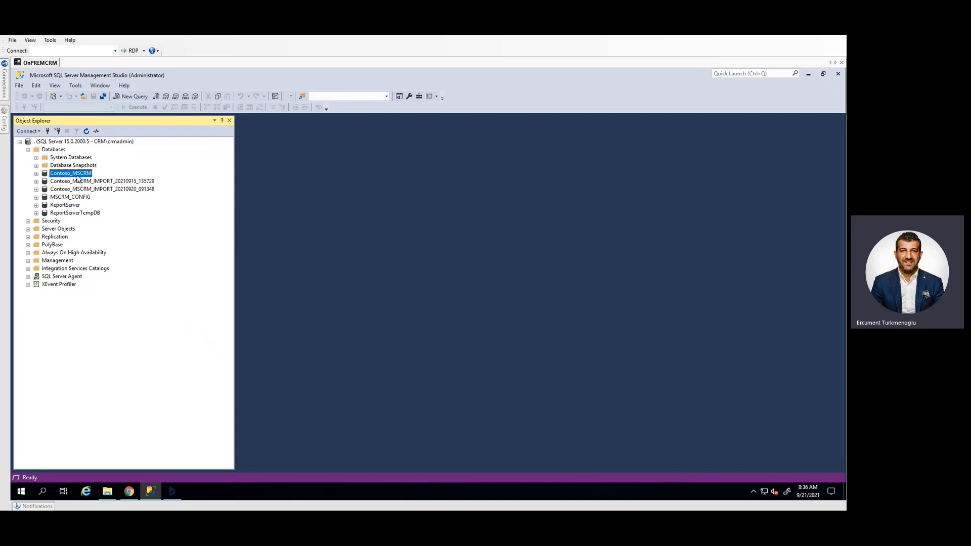
pyautogui.click(173, 492)
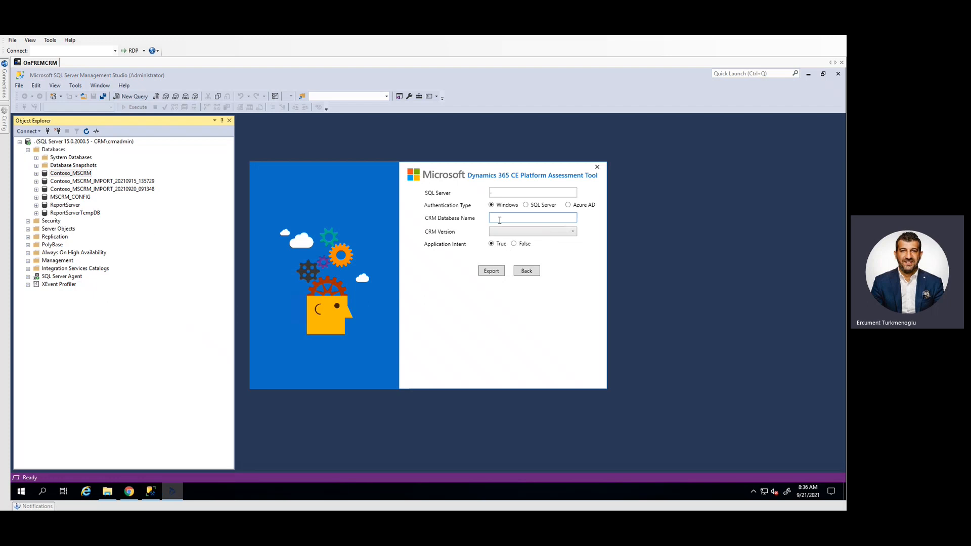
pyautogui.write('Contoso_MSCRM')
# Set the CRM version to Dynamics 365 and run the export of the Contoso_MSCRM data
pyautogui.click(514, 231)
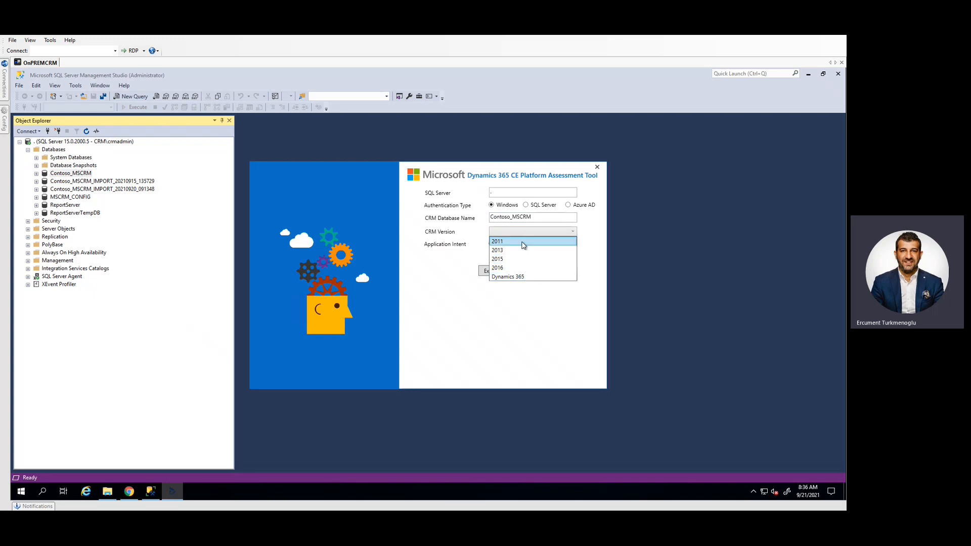
pyautogui.click(533, 278)
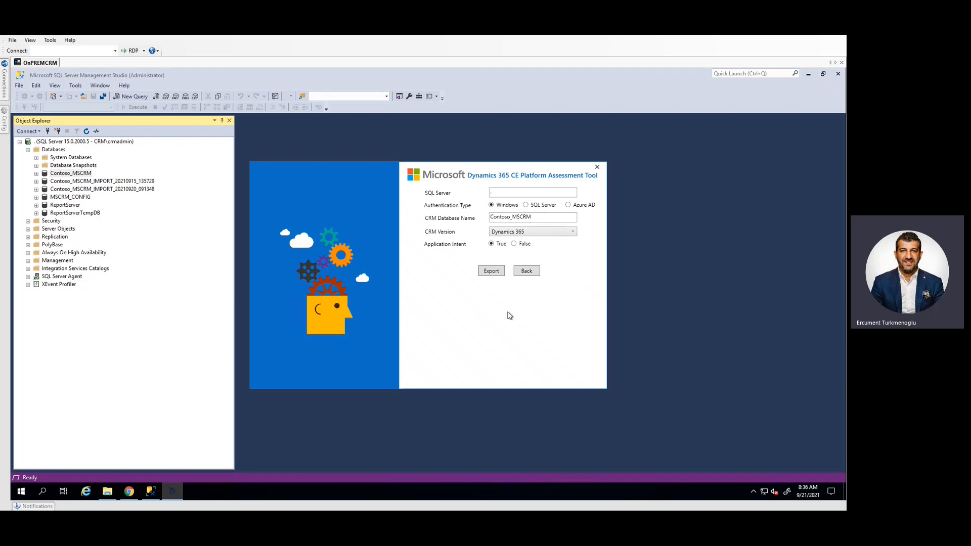
pyautogui.click(492, 275)
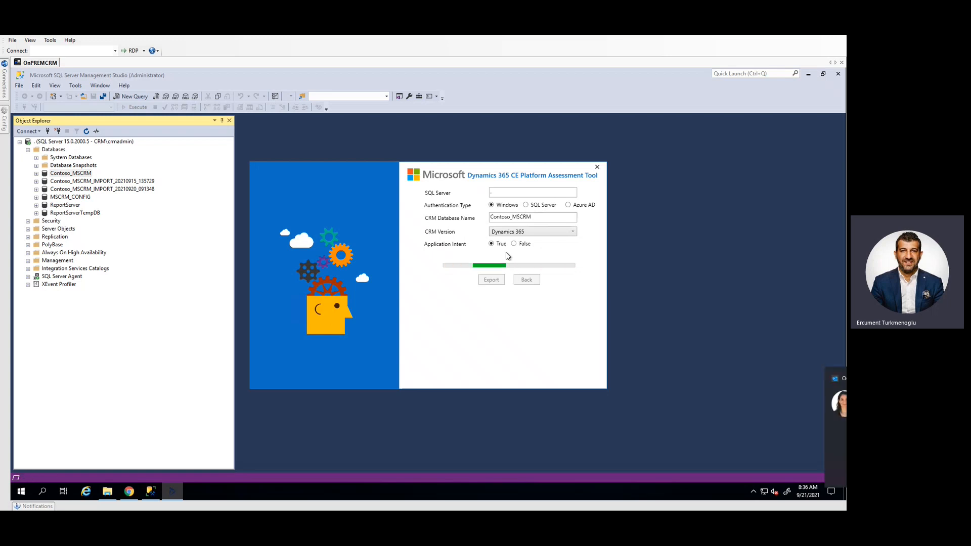
pyautogui.click(828, 378)
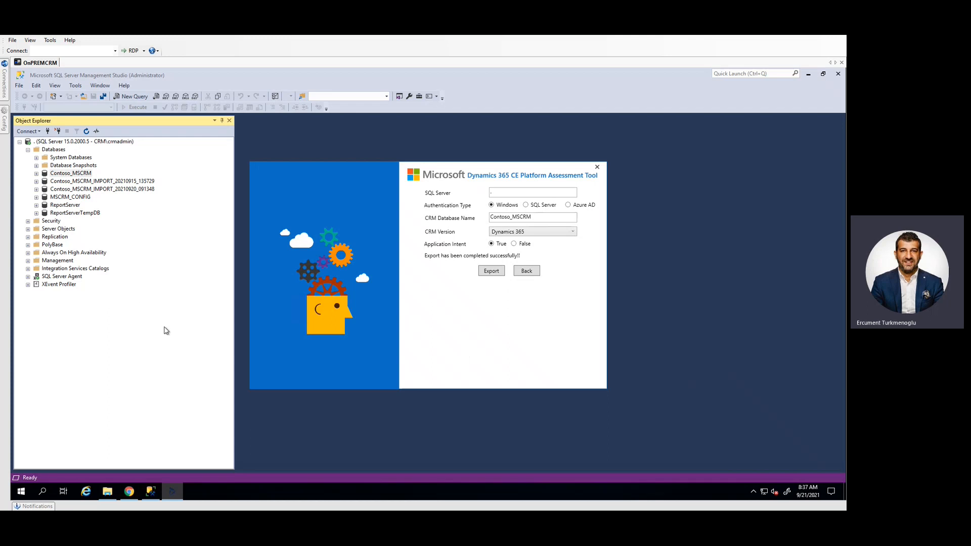
# Look through the exported files in the tool's Output folder and the databases in SQL Server Management Studio
pyautogui.moveTo(110, 492)
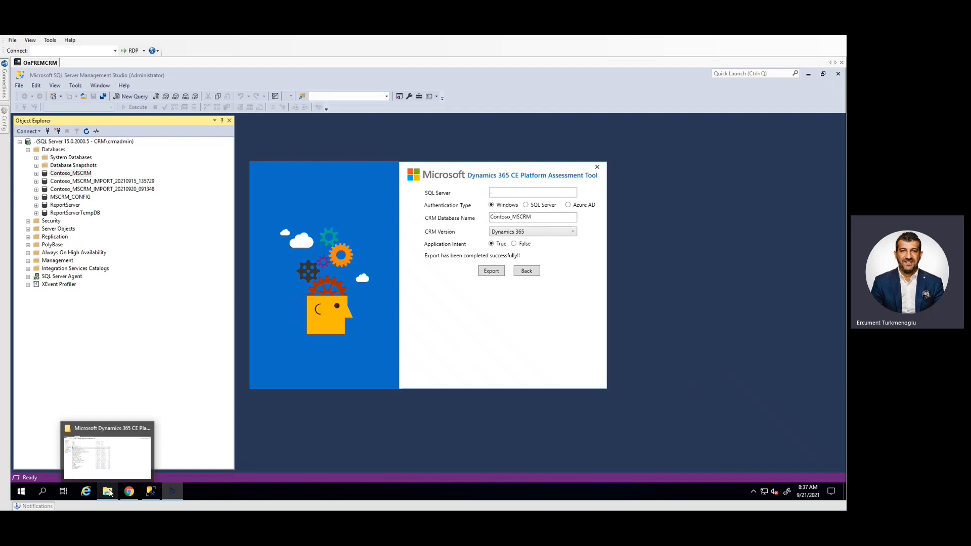
pyautogui.click(121, 458)
pyautogui.doubleClick(114, 136)
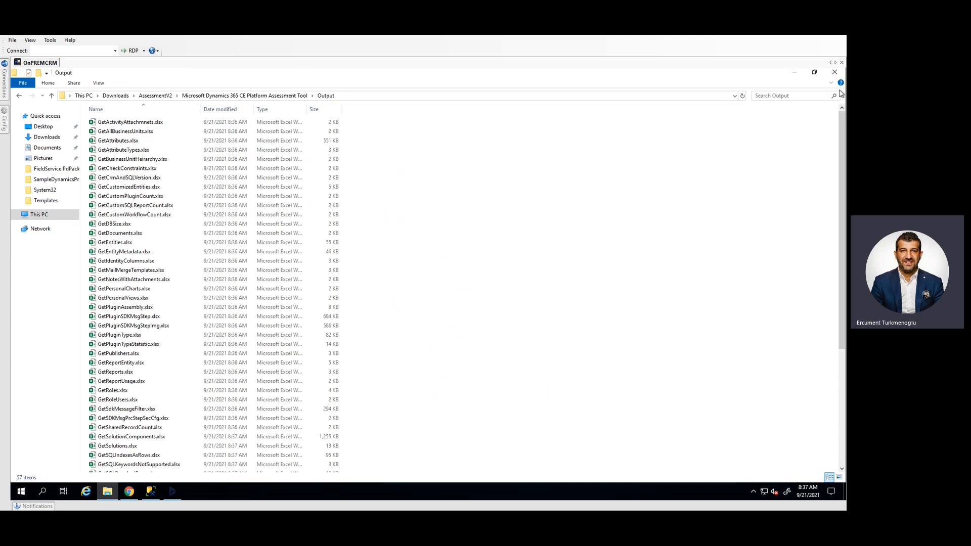
pyautogui.moveTo(839, 124); pyautogui.dragTo(839, 237)
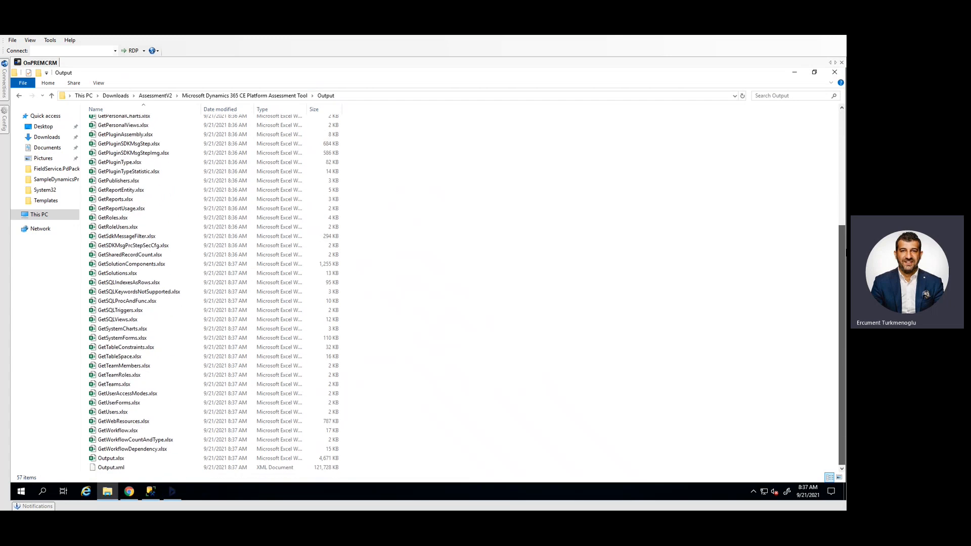
pyautogui.scroll(6, 207, 293)
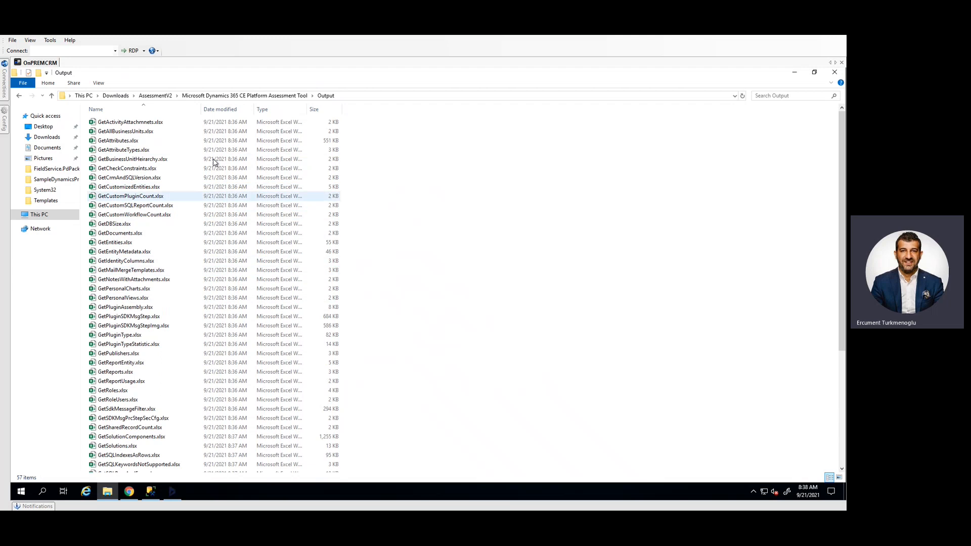
pyautogui.click(275, 97)
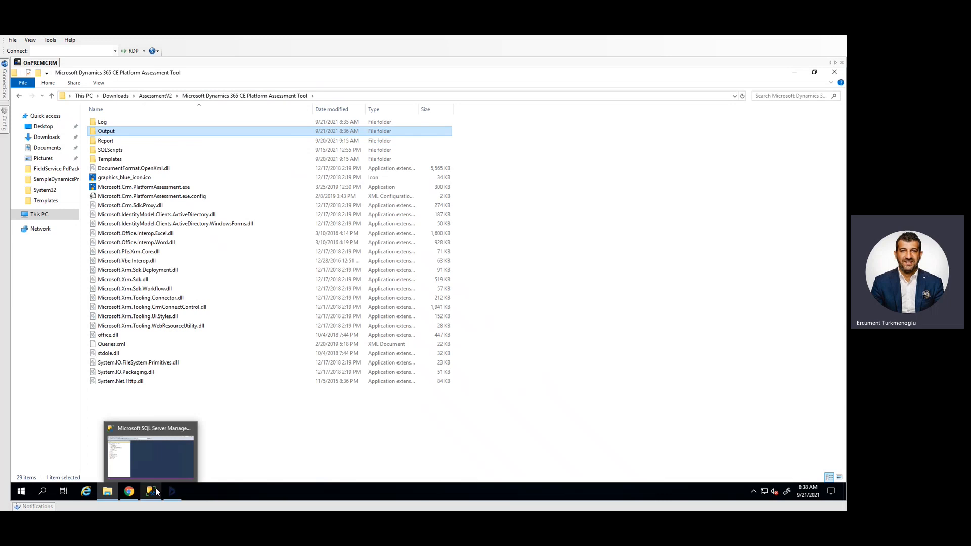
pyautogui.click(154, 494)
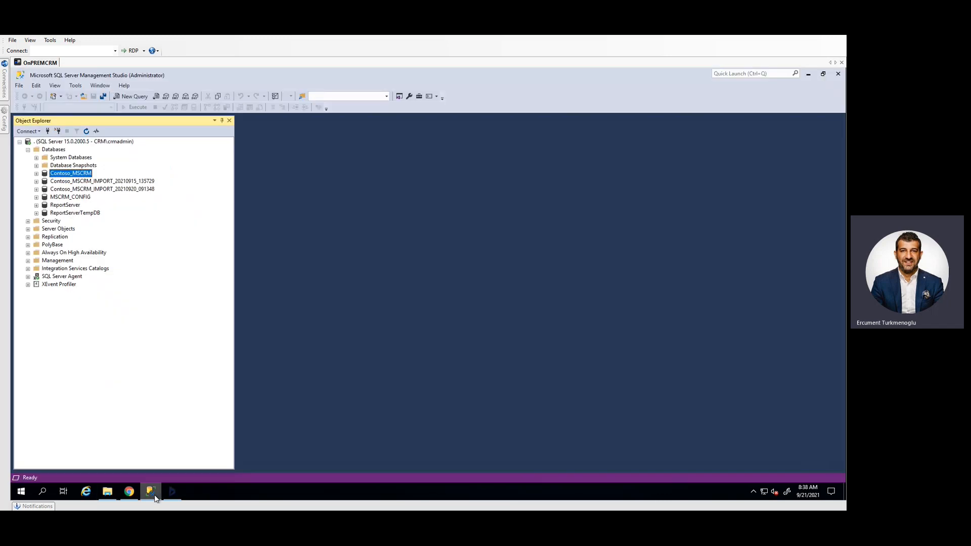
pyautogui.click(84, 198)
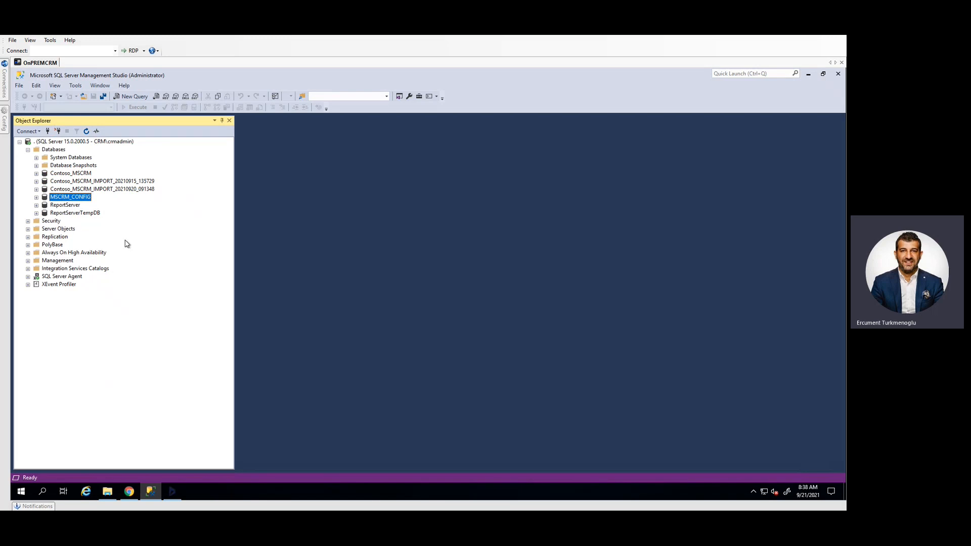
# Return to the assessment tool's opening choices, choose to import data and set the SQL Server to "."
pyautogui.click(171, 491)
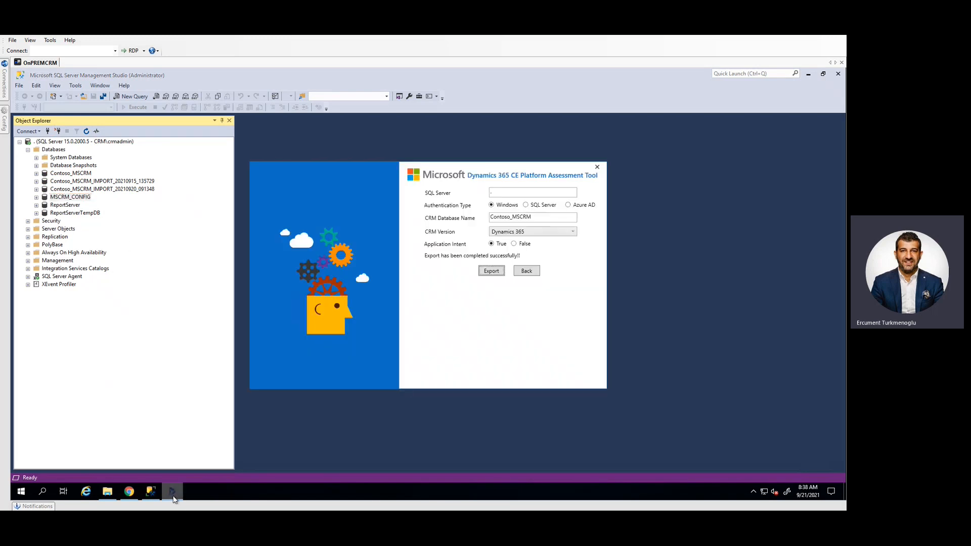
pyautogui.click(526, 273)
pyautogui.click(494, 231)
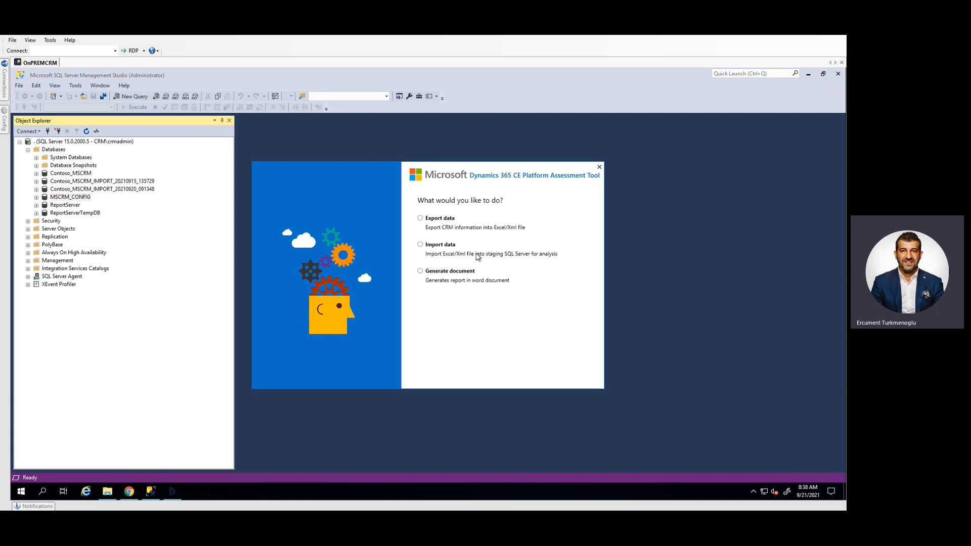
pyautogui.click(429, 246)
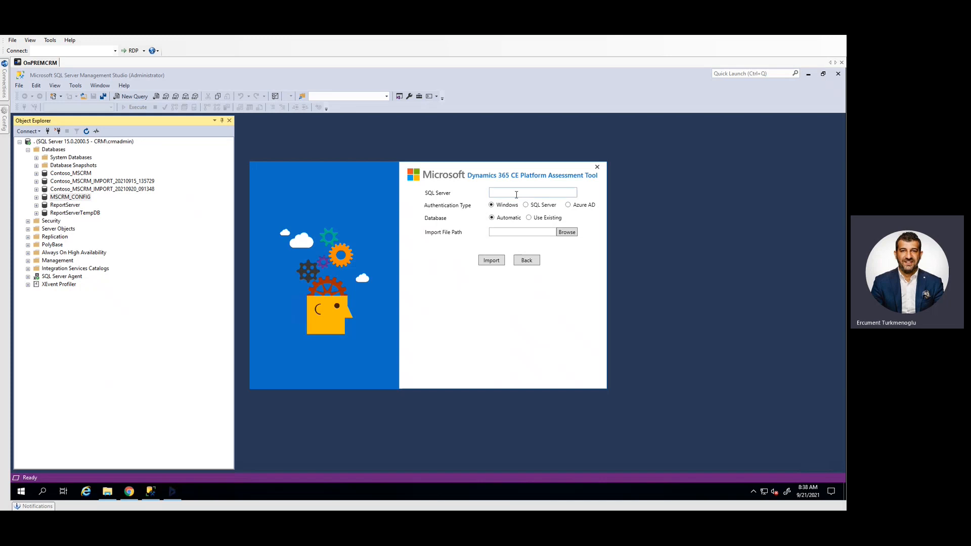
pyautogui.write('.')
pyautogui.write('.')
pyautogui.write('.')
# Set the import file path to the assessment tool's Output folder inside Downloads\AssessmentV2
pyautogui.click(567, 232)
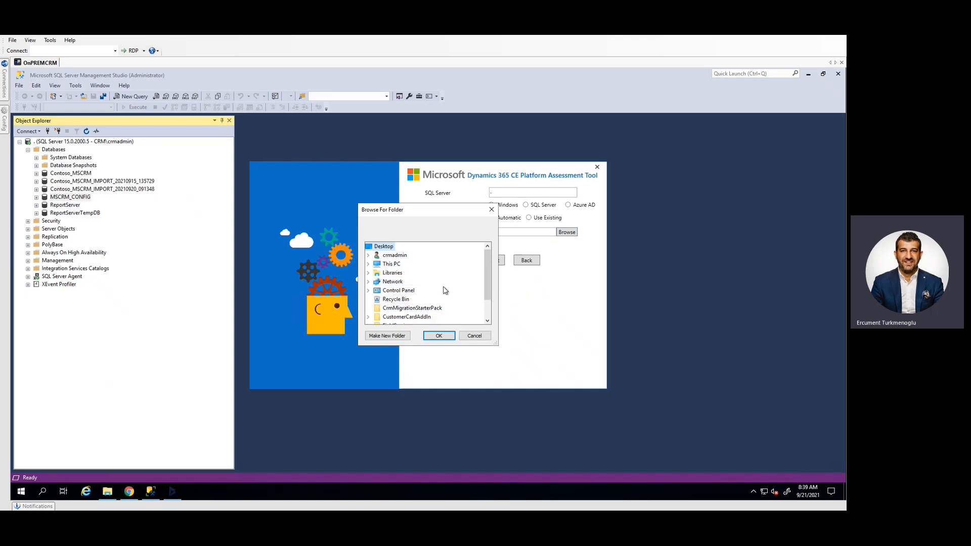
pyautogui.click(368, 256)
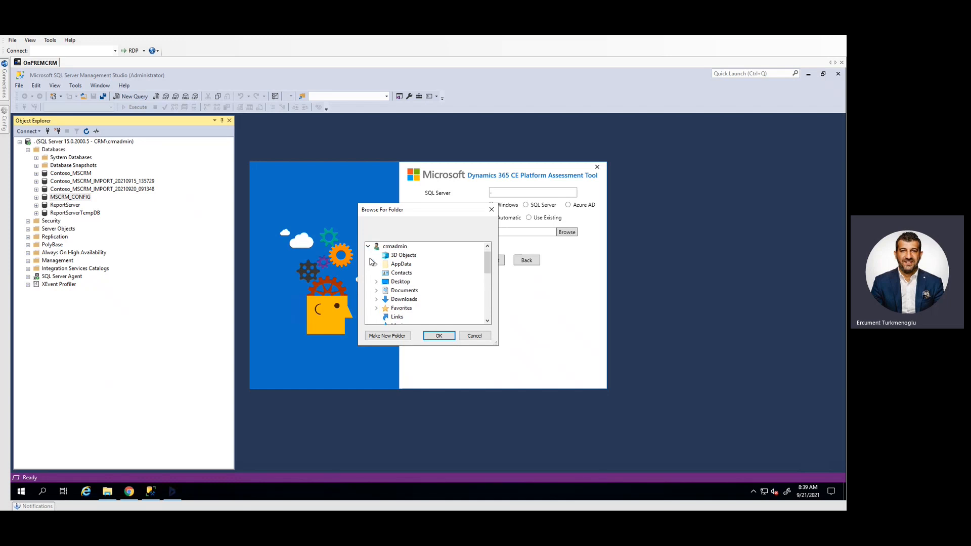
pyautogui.click(378, 300)
pyautogui.click(415, 258)
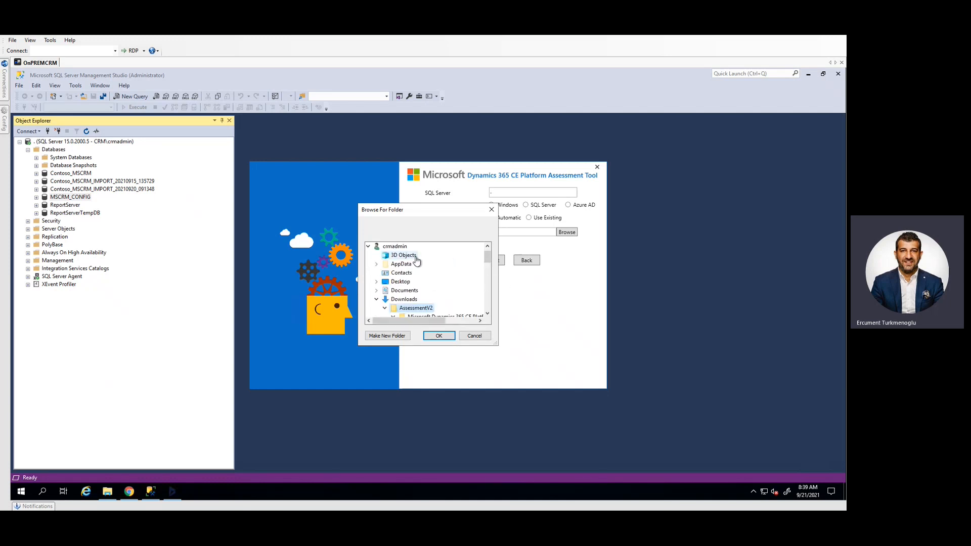
pyautogui.scroll(-2, 453, 283)
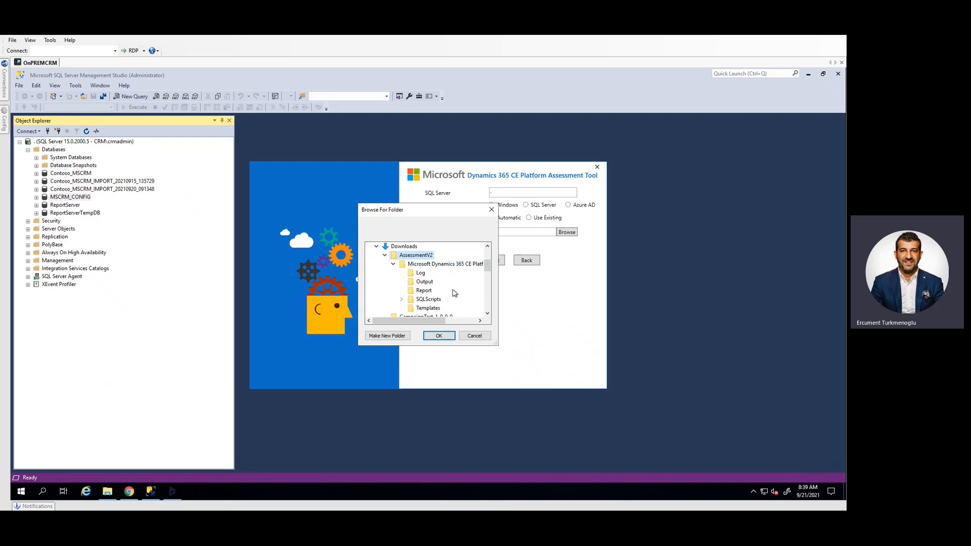
pyautogui.click(426, 282)
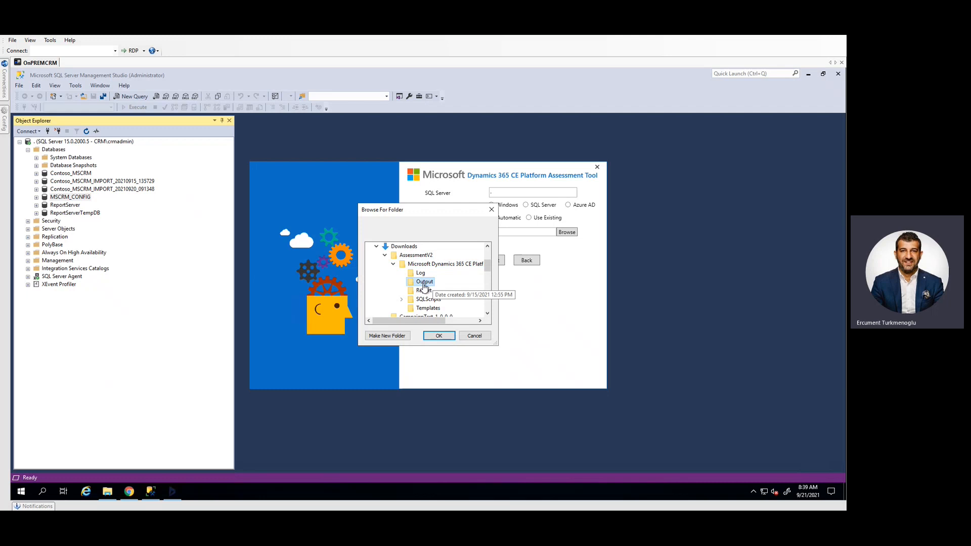
pyautogui.click(440, 336)
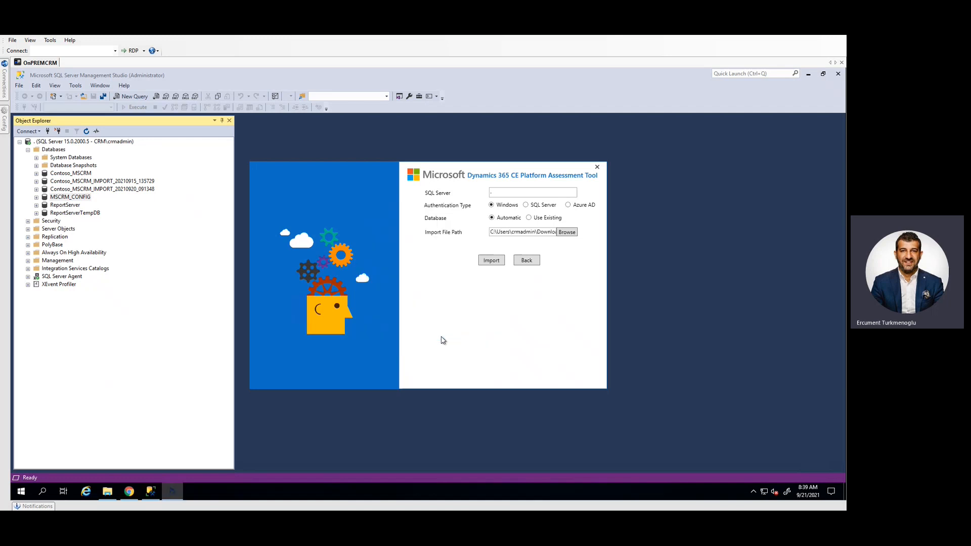
# Run the import and select the newly imported Contoso_MSCRM database after refreshing the Databases list in SQL Server Management Studio
pyautogui.click(492, 262)
pyautogui.click(57, 150)
pyautogui.click(85, 132)
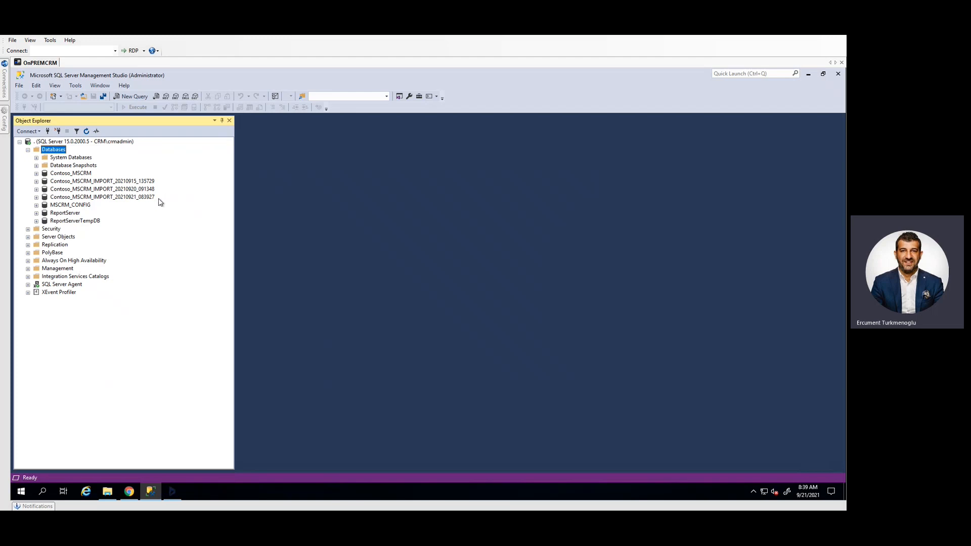
pyautogui.click(127, 198)
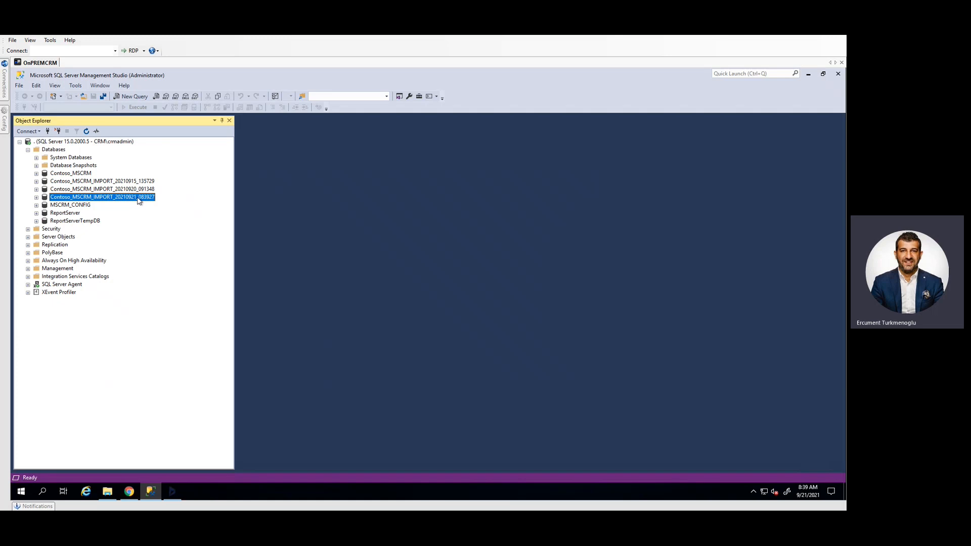
# Expand the newly imported Contoso_MSCRM database and look through its list of tables
pyautogui.click(37, 198)
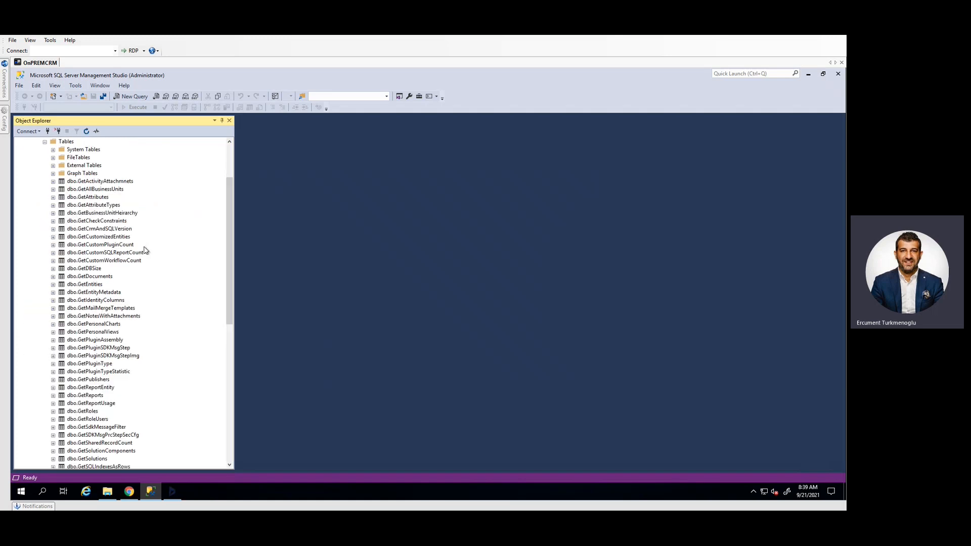
pyautogui.scroll(-6, 128, 273)
pyautogui.scroll(-5, 128, 273)
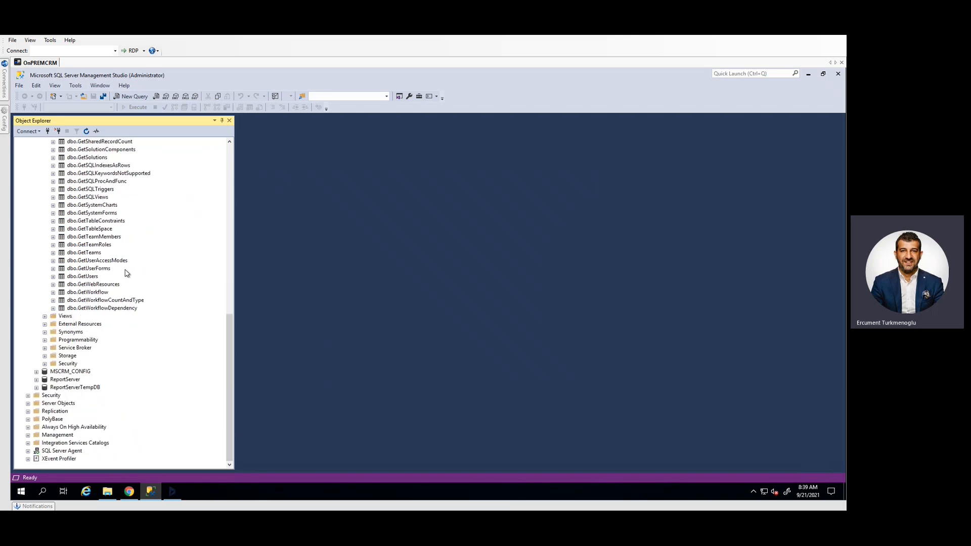
pyautogui.scroll(5, 126, 275)
pyautogui.scroll(8, 126, 275)
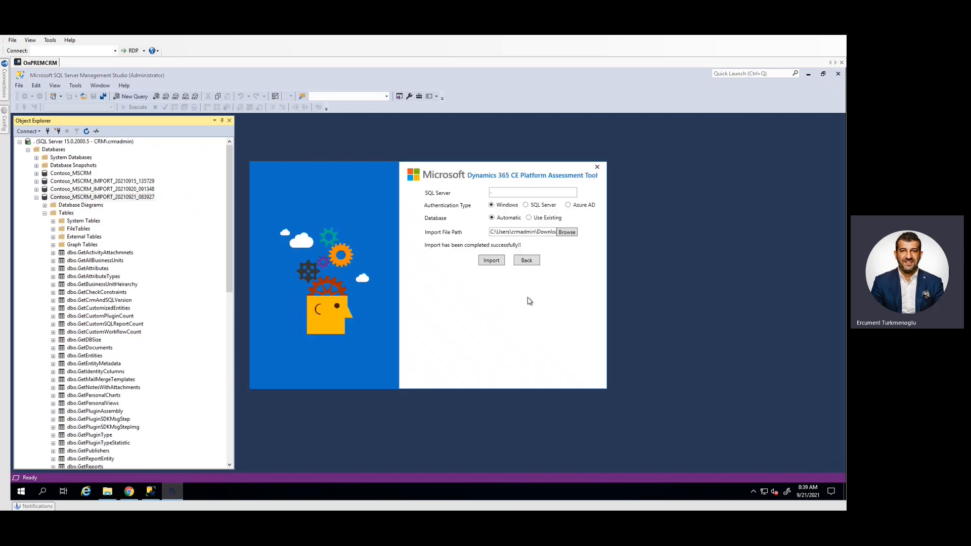
# Return to the assessment tool's opening choices, choose to generate a document and set the SQL Server to "."
pyautogui.click(531, 262)
pyautogui.click(470, 272)
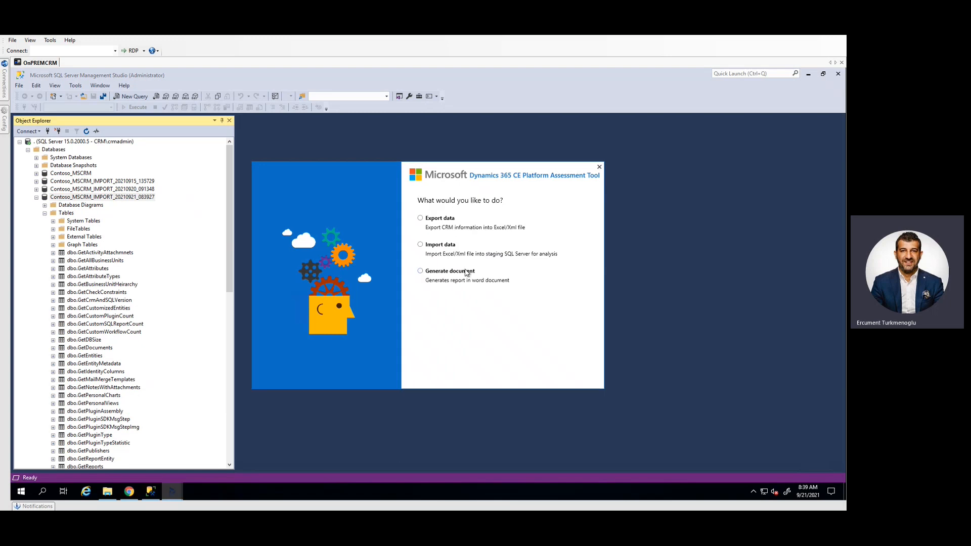
pyautogui.click(532, 251)
pyautogui.click(443, 274)
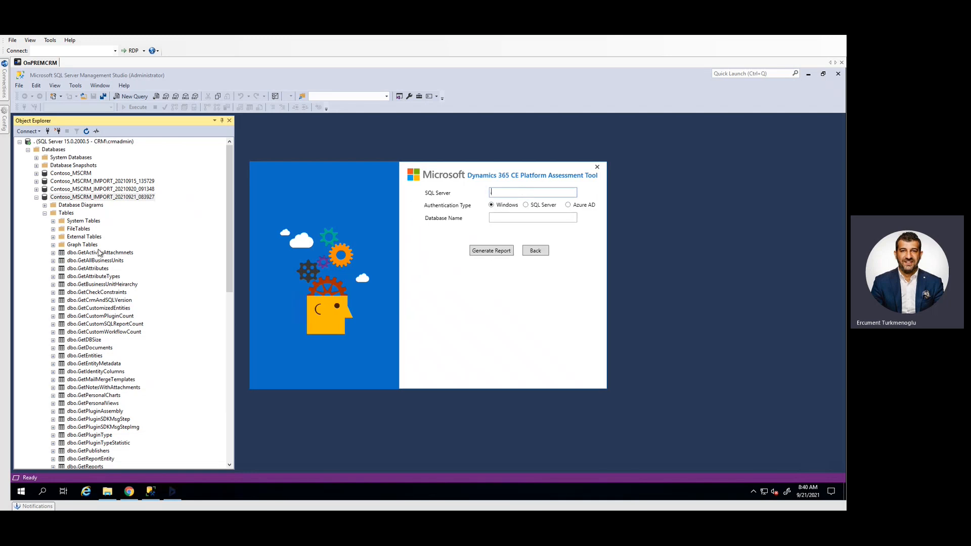
pyautogui.write('.')
# Copy the database name Contoso_MSCRM_IMPORT_20210921_083927 from SQL Server Management Studio into the assessment tool and generate the report
pyautogui.click(511, 218)
pyautogui.click(130, 199)
pyautogui.hotkey('ctrl', 'c')
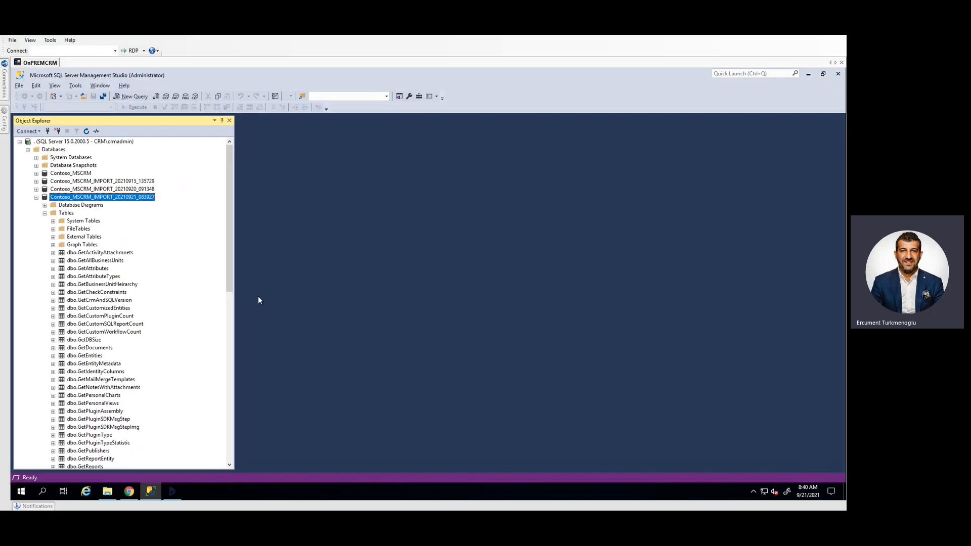
pyautogui.click(172, 491)
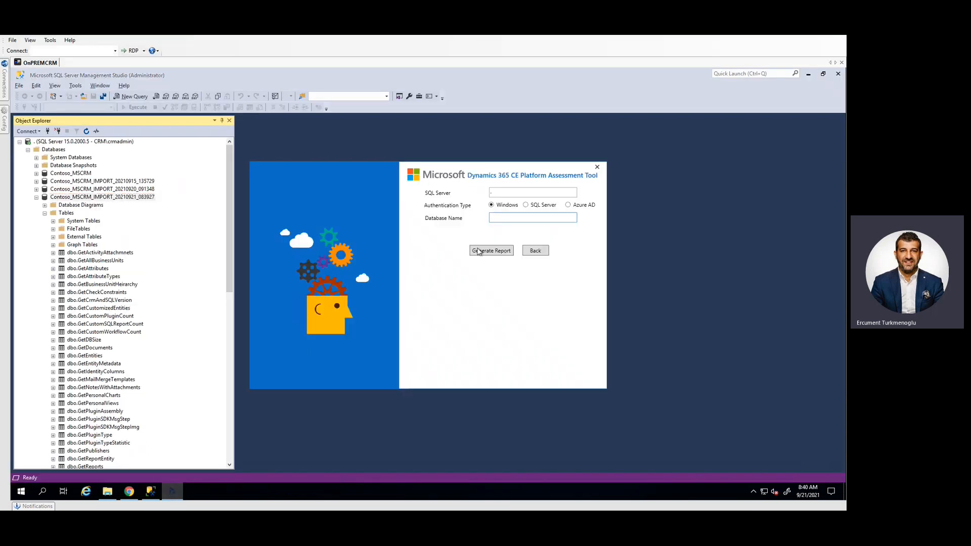
pyautogui.hotkey('ctrl', 'v')
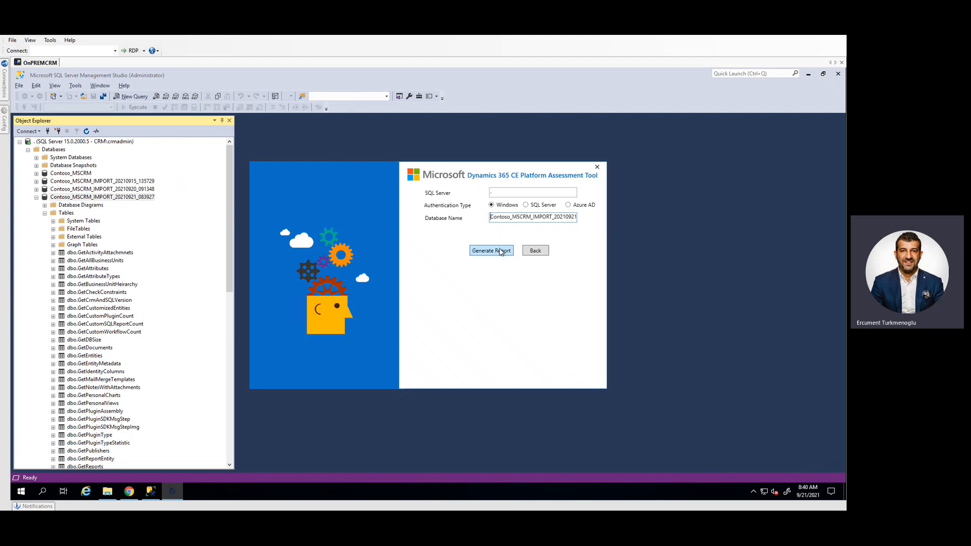
pyautogui.click(503, 251)
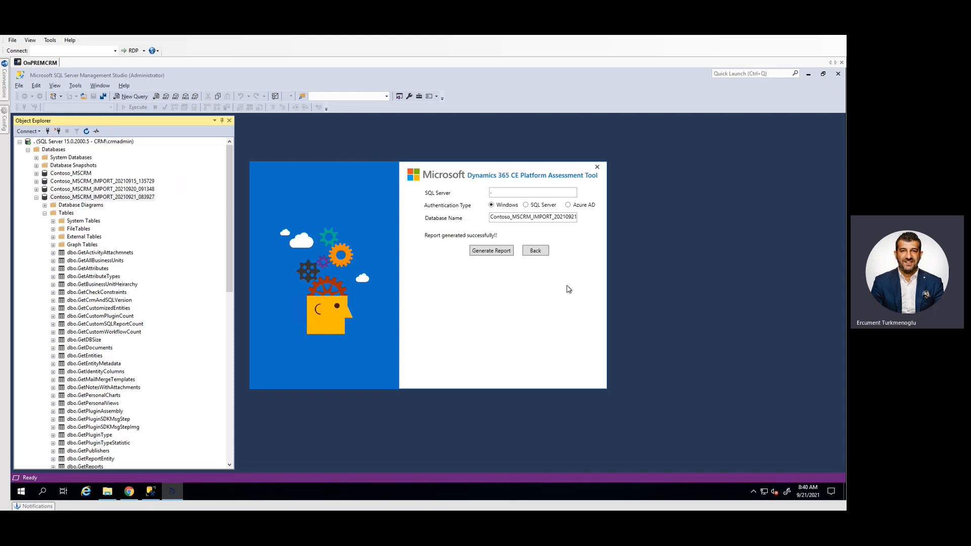
# Open AutoGenerated_Report.docx in Word from the assessment tool's Report folder
pyautogui.click(108, 492)
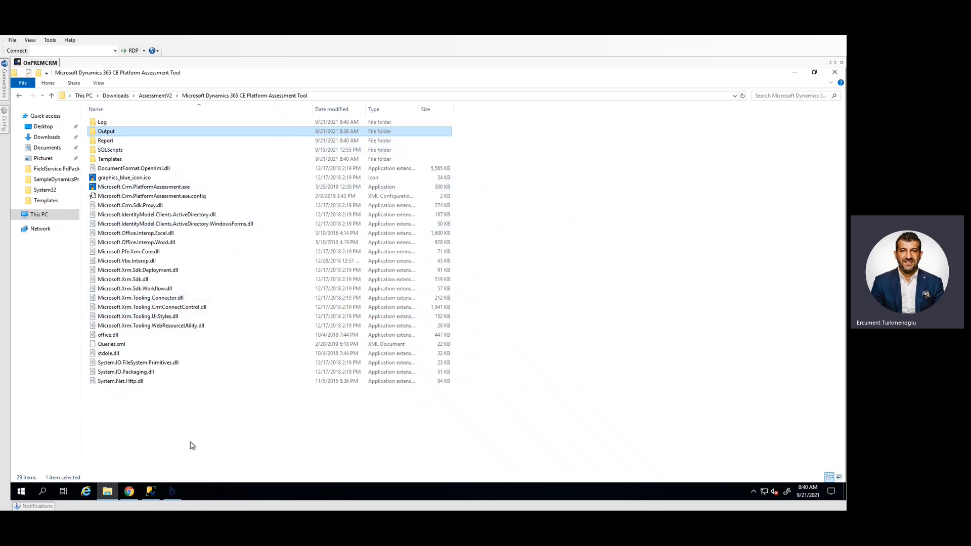
pyautogui.click(193, 445)
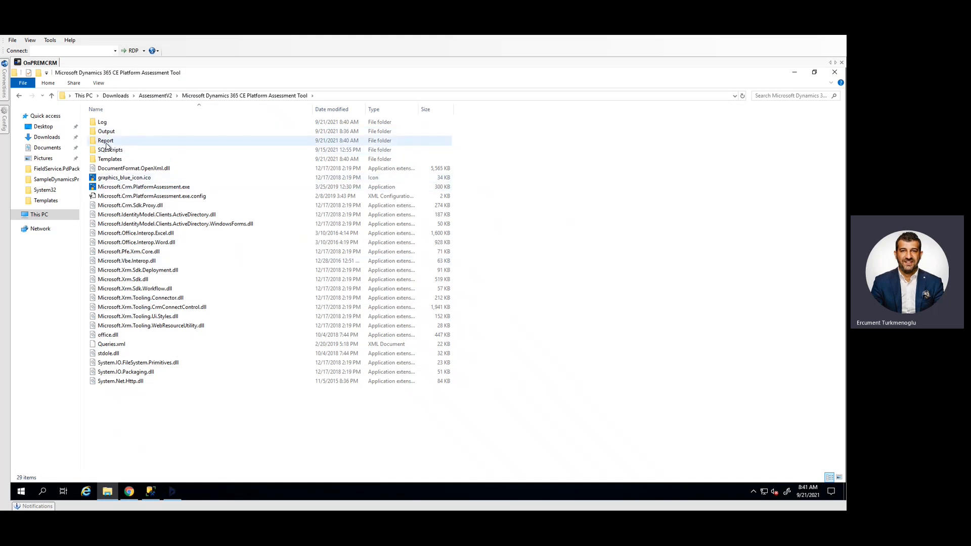
pyautogui.doubleClick(107, 141)
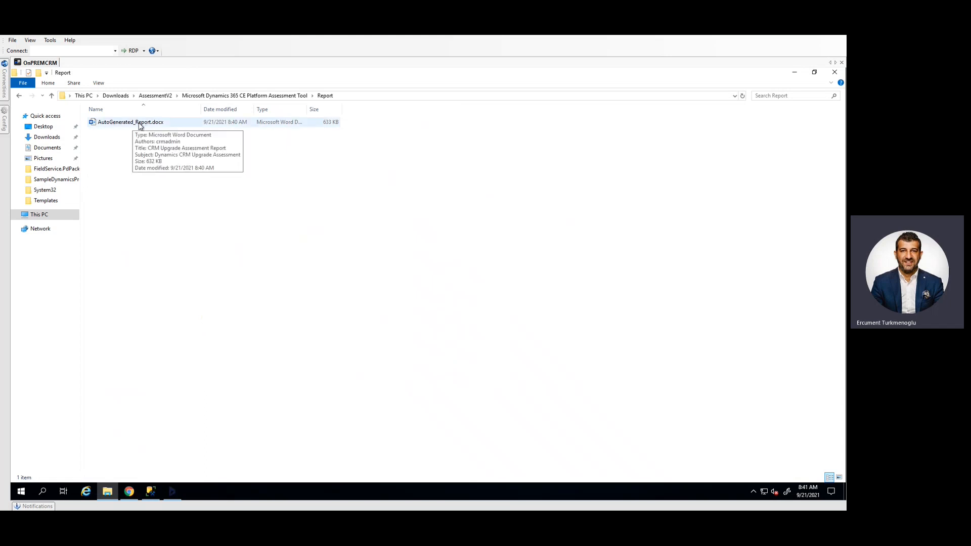
pyautogui.doubleClick(140, 124)
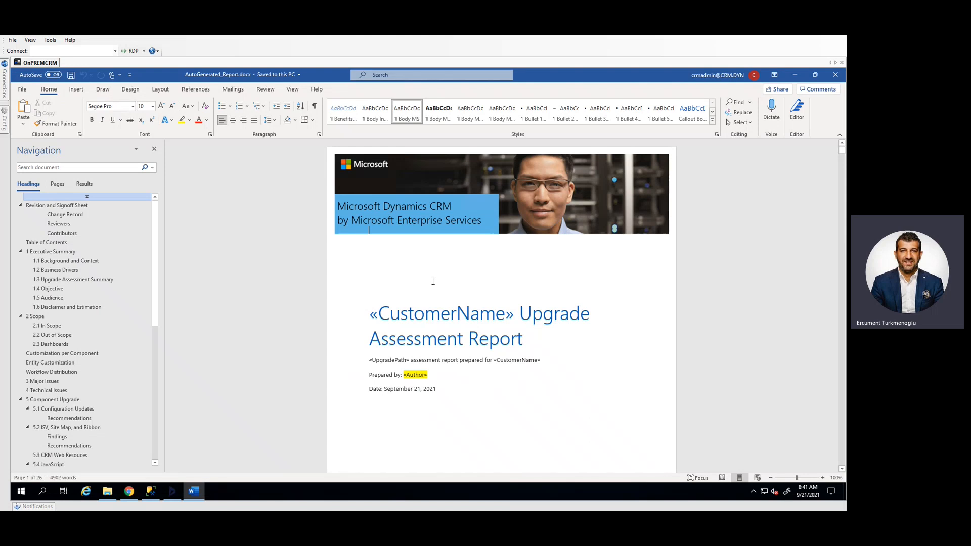
# Look over the report's cover page, legal notice and Revision and Signoff Sheet
pyautogui.scroll(-3, 458, 299)
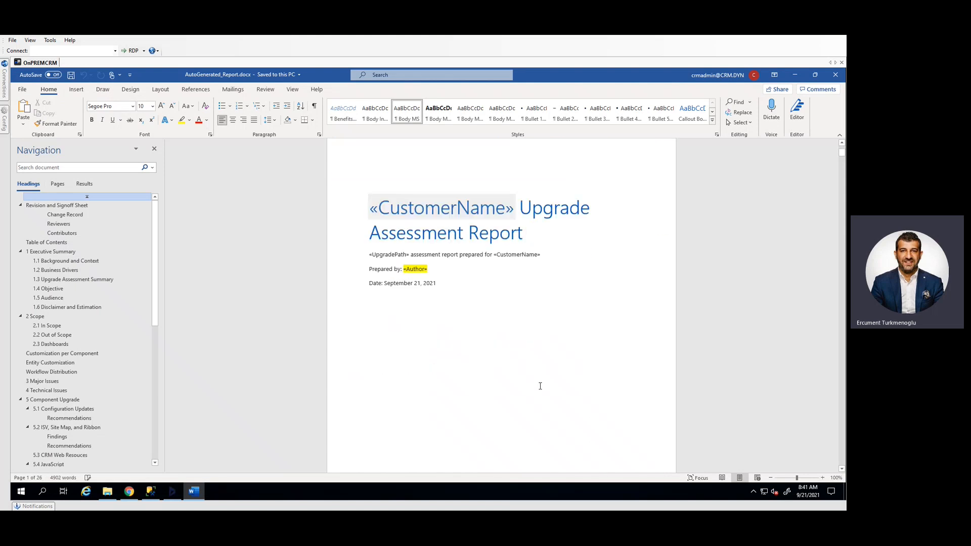
pyautogui.scroll(-14, 526, 383)
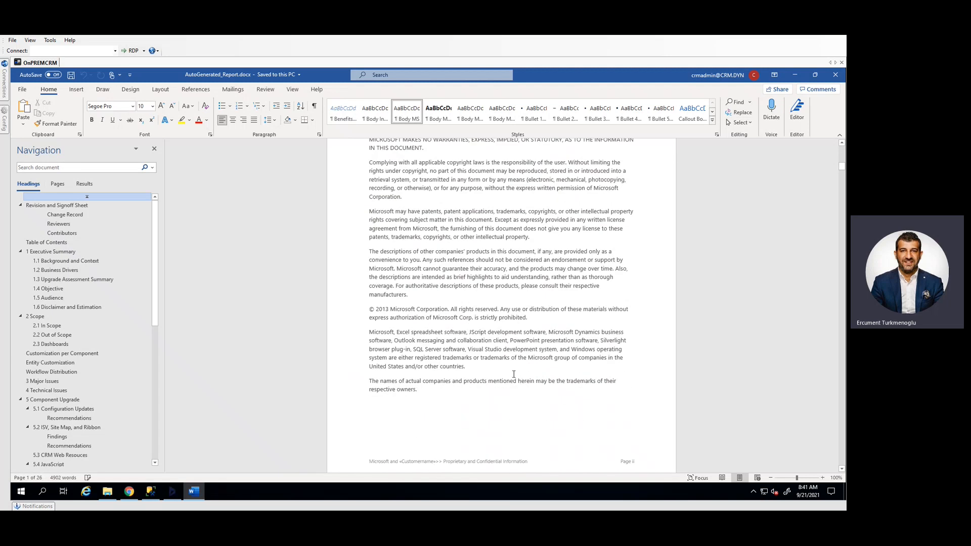
pyautogui.scroll(-12, 491, 388)
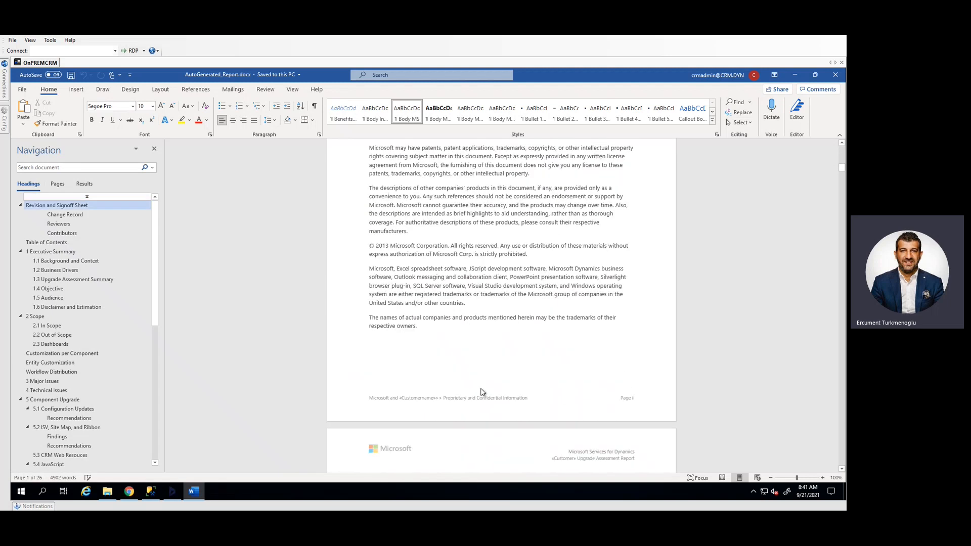
pyautogui.scroll(-4, 486, 380)
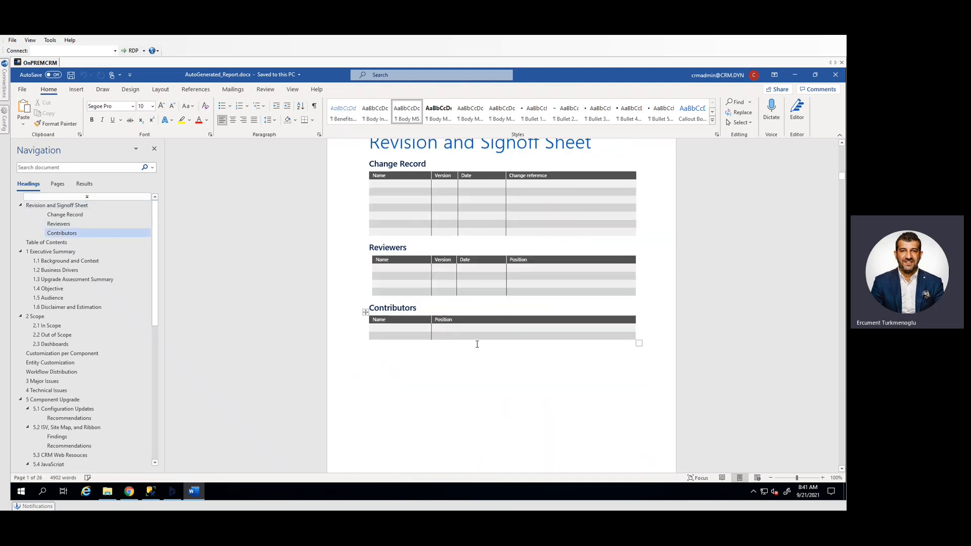
pyautogui.scroll(-2, 496, 364)
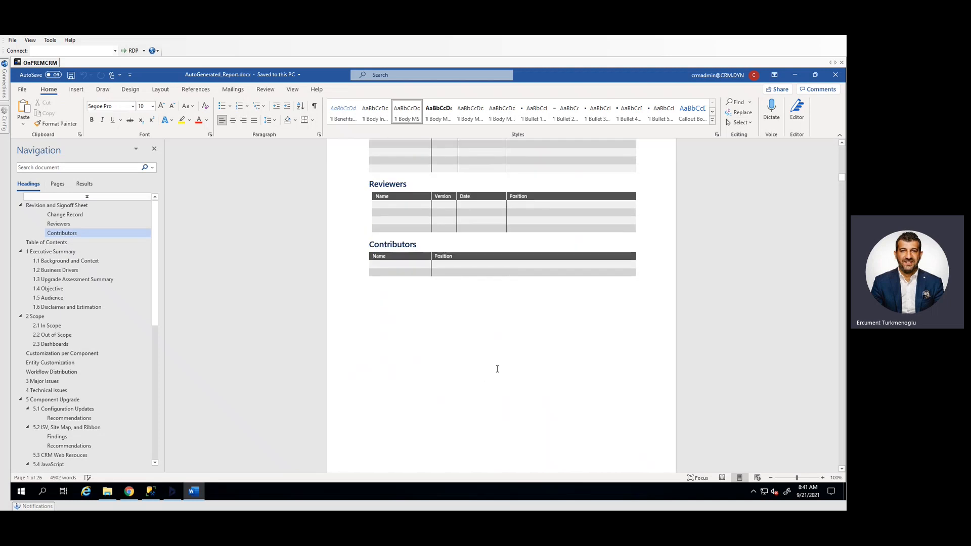
pyautogui.scroll(-5, 497, 368)
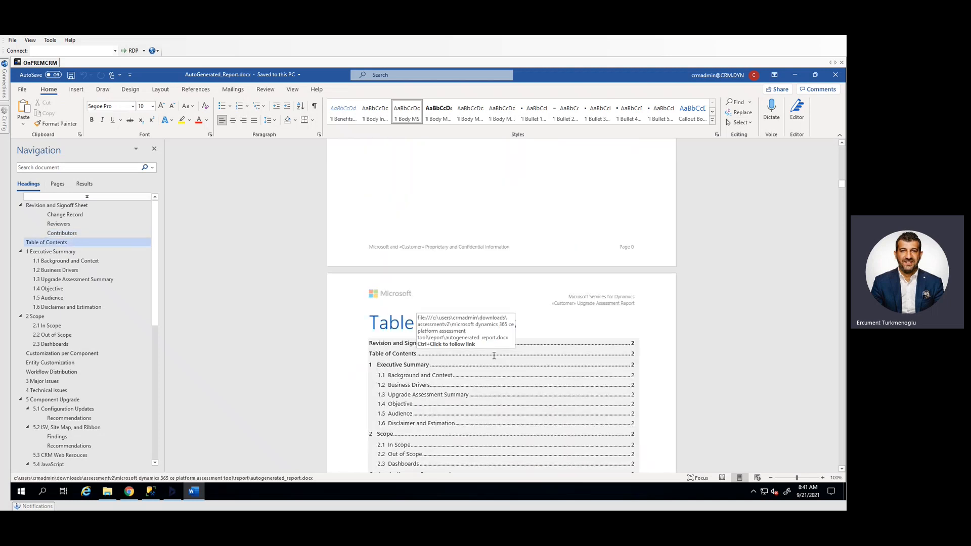
pyautogui.scroll(5, 491, 355)
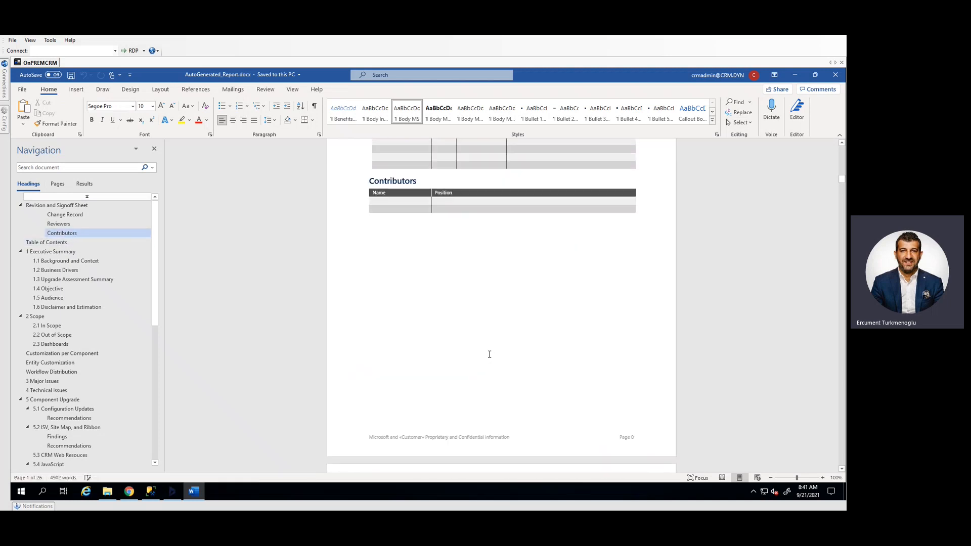
pyautogui.scroll(4, 489, 349)
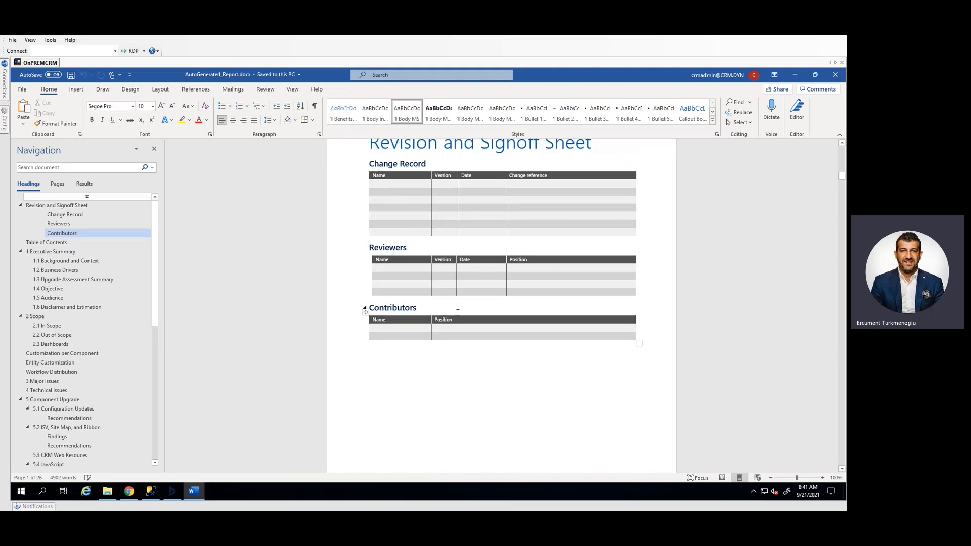
# Read through the report's table of contents and the Executive Summary sections
pyautogui.scroll(-8, 497, 440)
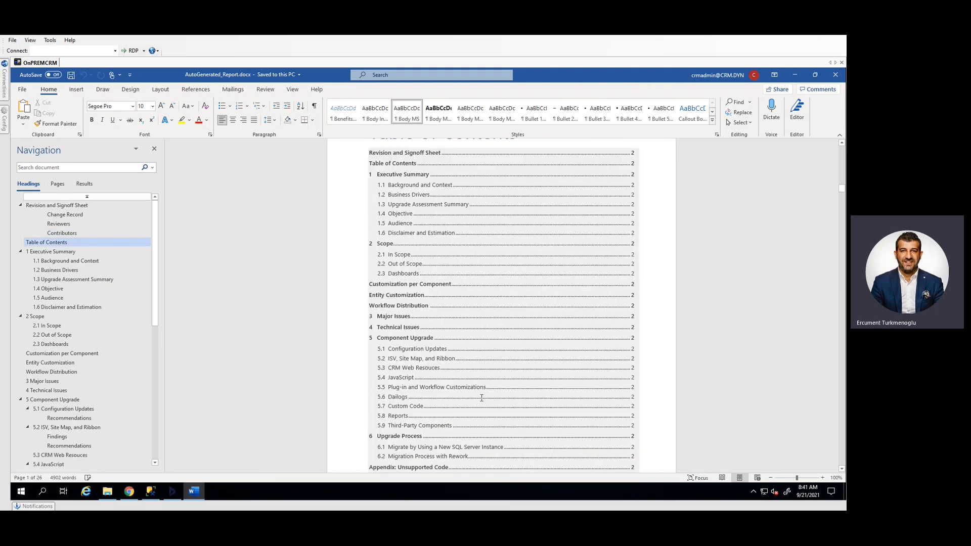
pyautogui.scroll(-15, 482, 398)
pyautogui.scroll(-2, 479, 398)
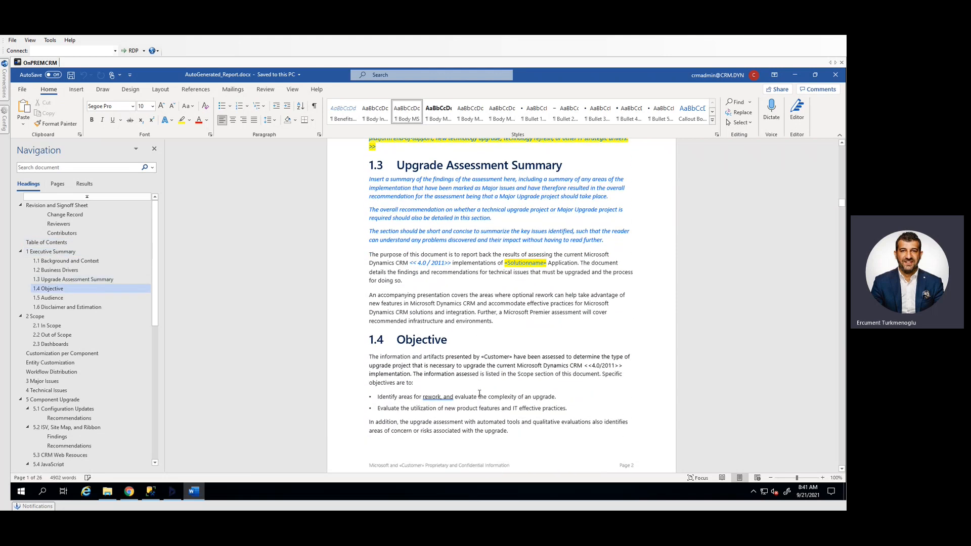
pyautogui.scroll(-12, 479, 394)
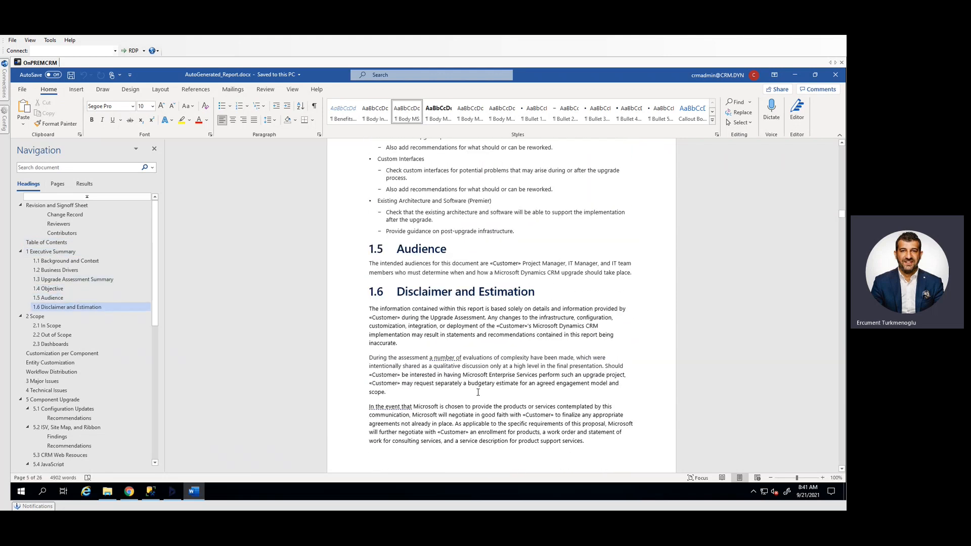
pyautogui.scroll(-1, 478, 392)
# Examine the report's In Scope section and the Dashboards charts on roles, components, entity customizations and workflow distribution
pyautogui.click(47, 326)
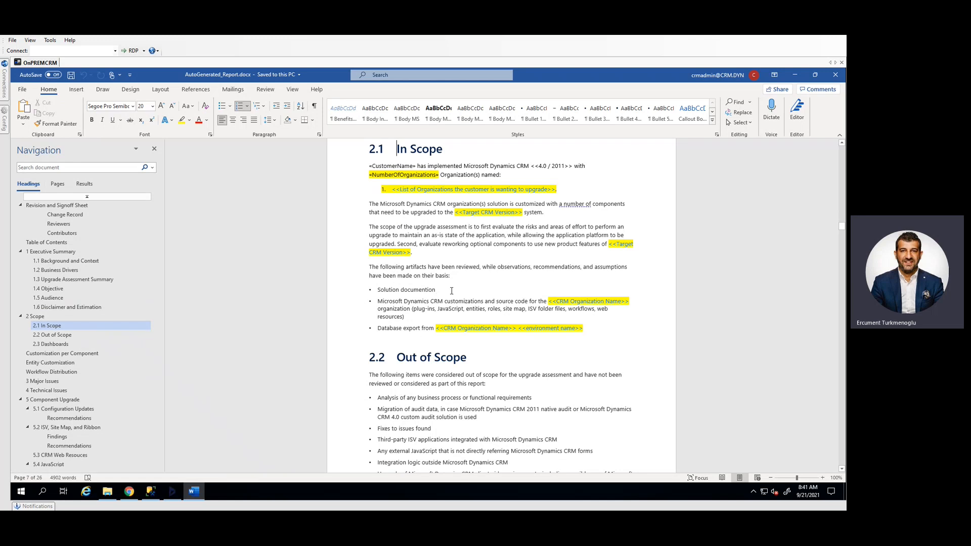
pyautogui.click(64, 344)
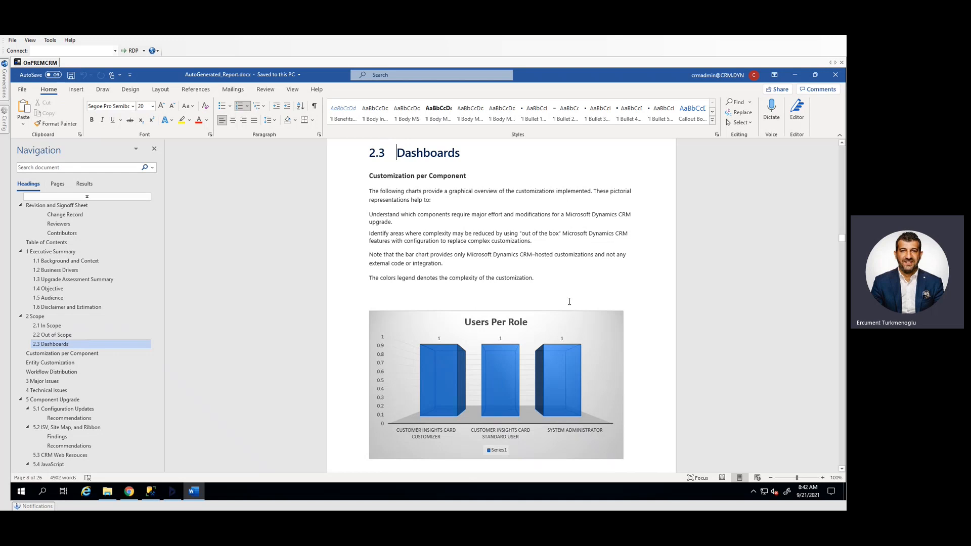
pyautogui.click(542, 282)
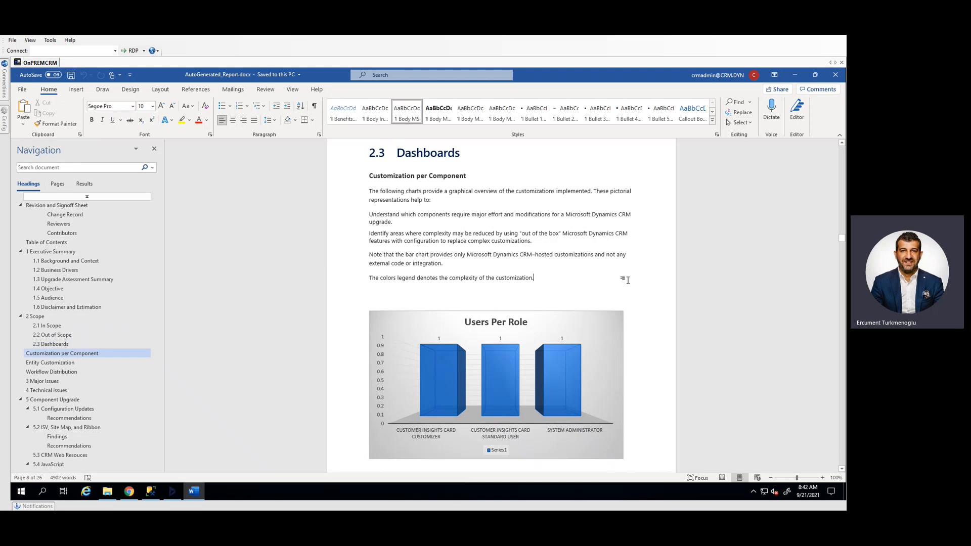
pyautogui.scroll(-10, 627, 280)
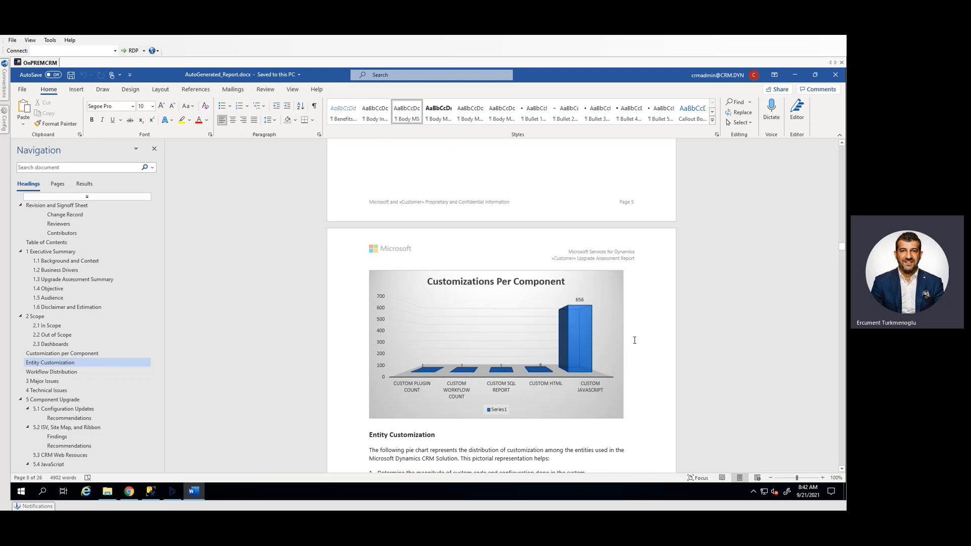
pyautogui.scroll(-6, 667, 322)
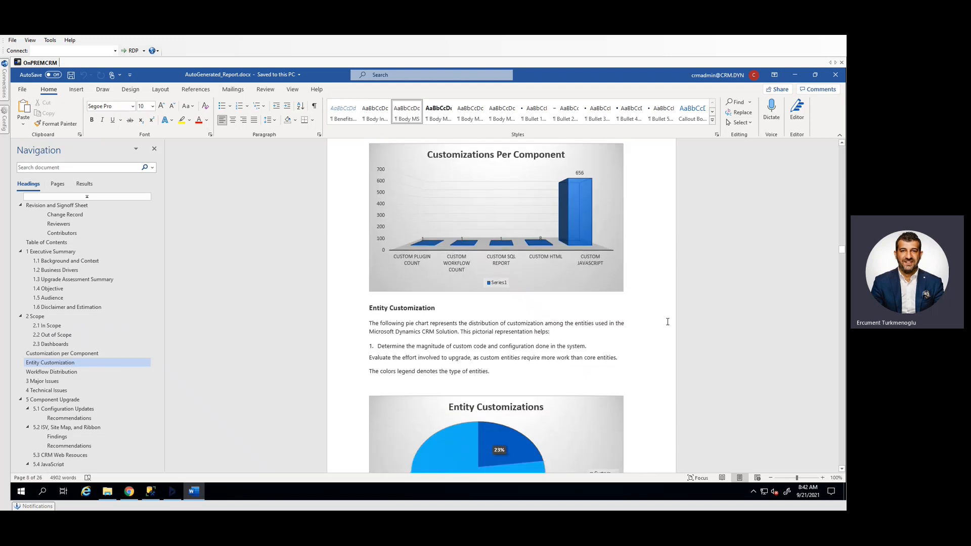
pyautogui.scroll(-1, 667, 322)
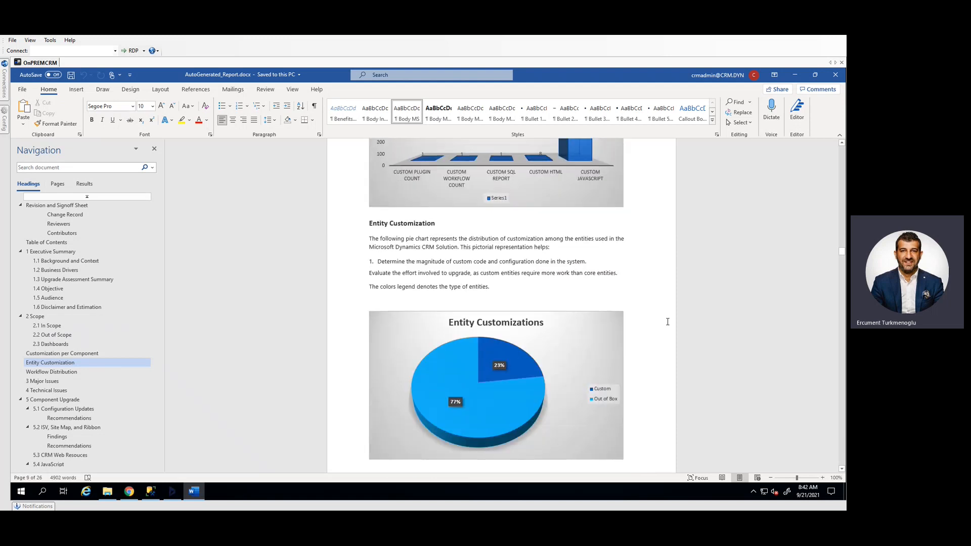
pyautogui.scroll(-3, 667, 322)
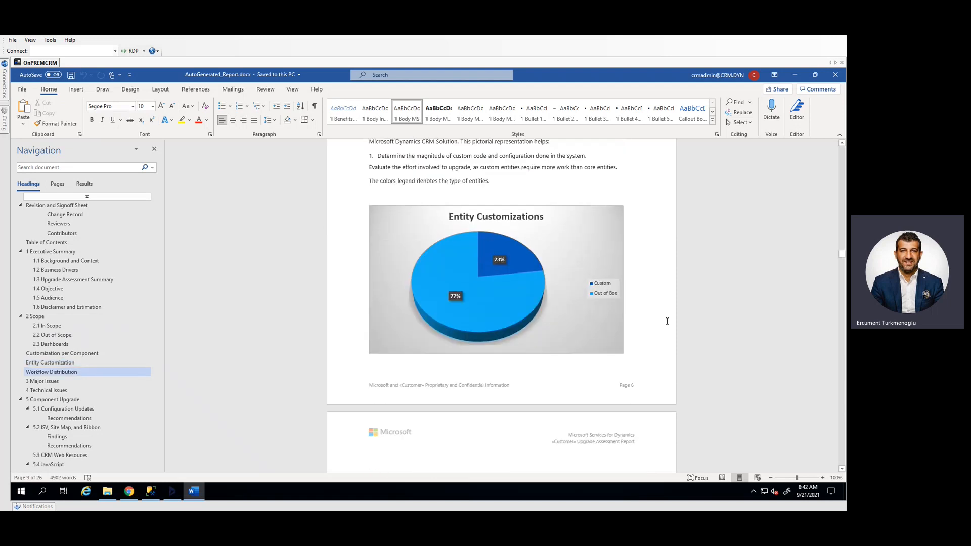
pyautogui.scroll(2, 667, 321)
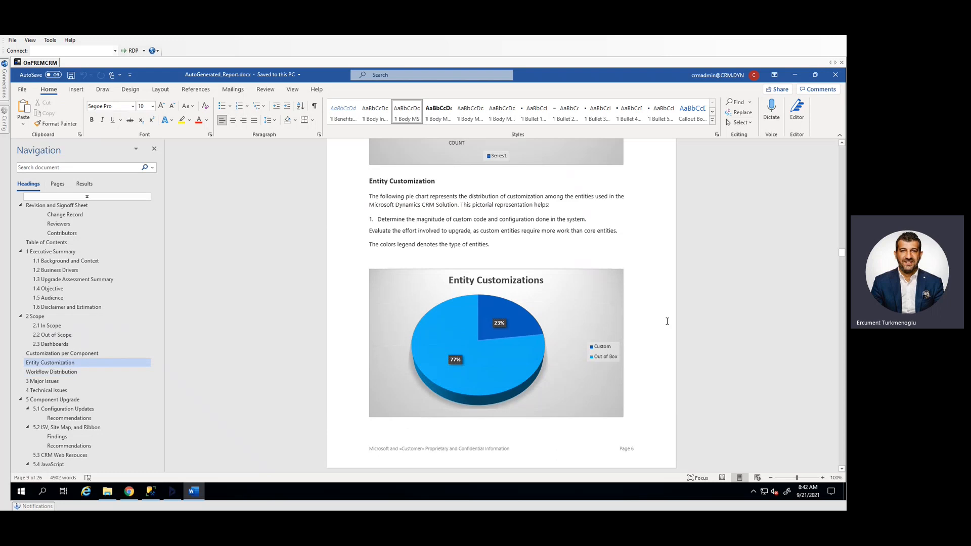
pyautogui.scroll(-10, 667, 322)
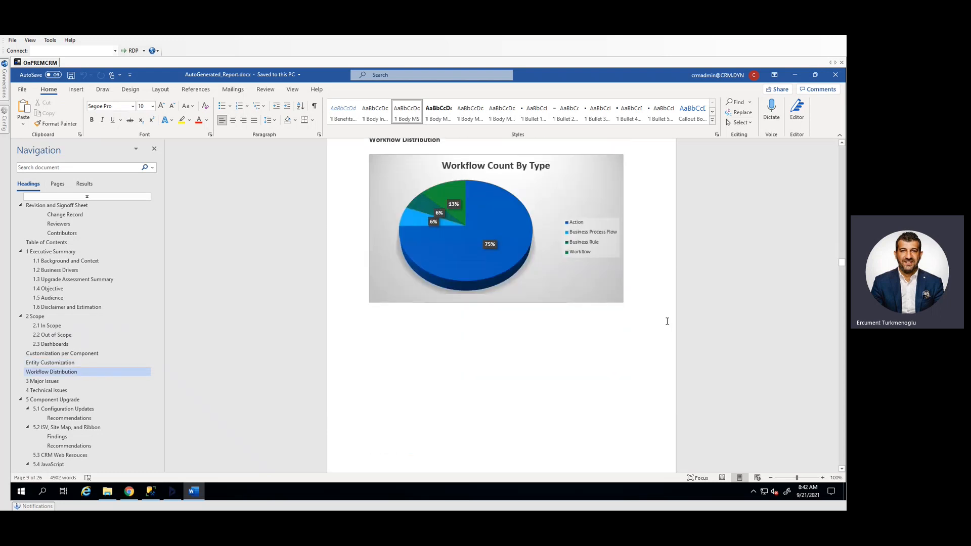
# Read the report's Major Issues and Technical Issues chapters
pyautogui.scroll(-15, 667, 322)
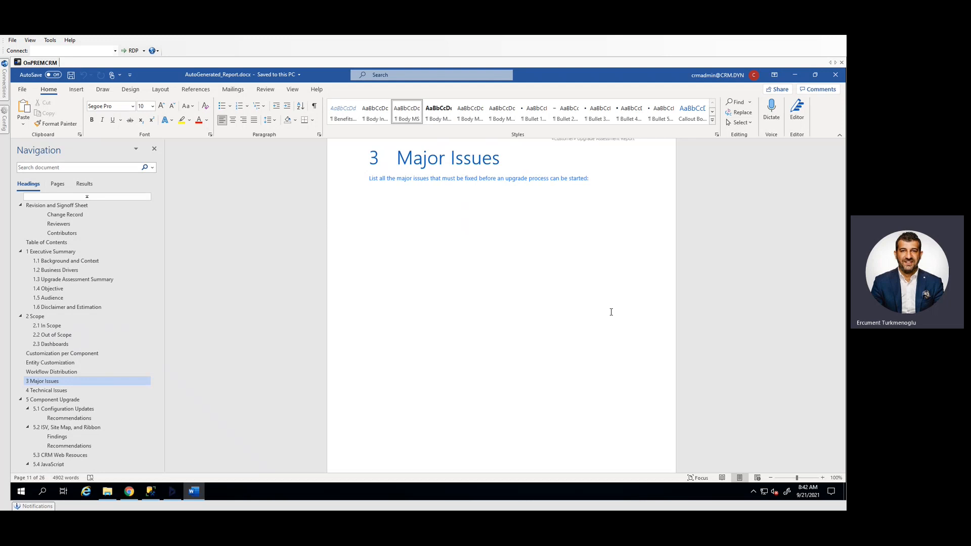
pyautogui.scroll(-5, 556, 274)
pyautogui.scroll(-8, 374, 364)
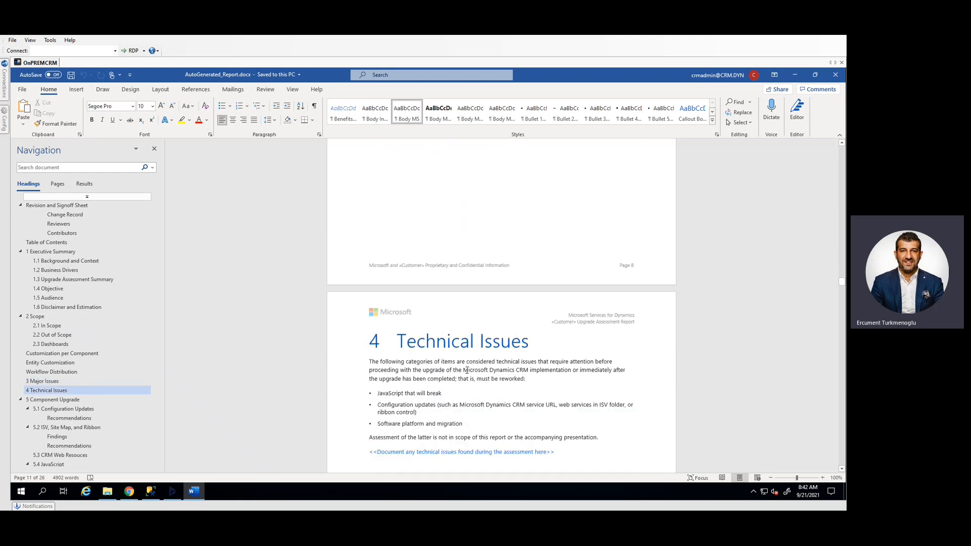
pyautogui.scroll(-1, 89, 387)
pyautogui.scroll(-2, 89, 387)
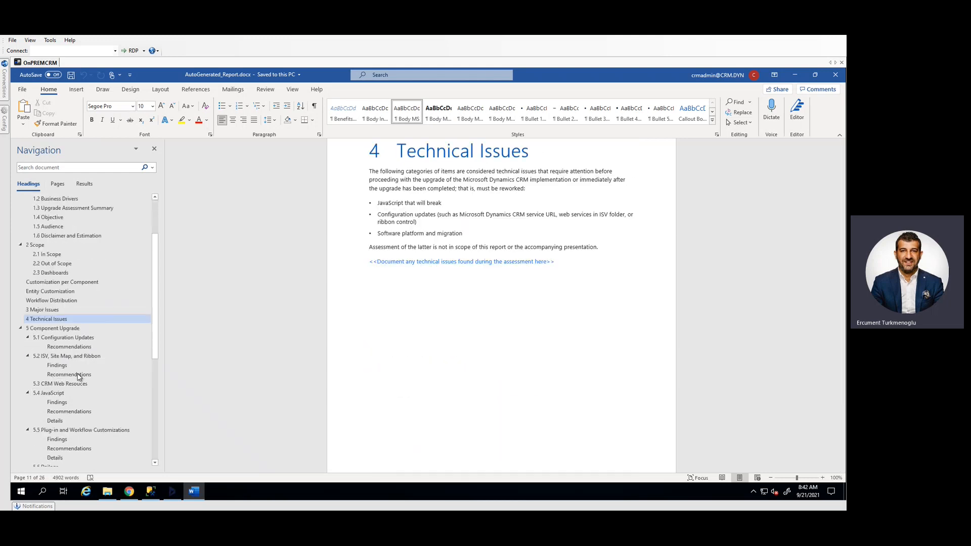
# Read the report's ISV, Site Map, and Ribbon section and its JavaScript section, including the guideline table for reworking unsupported JavaScript
pyautogui.click(78, 364)
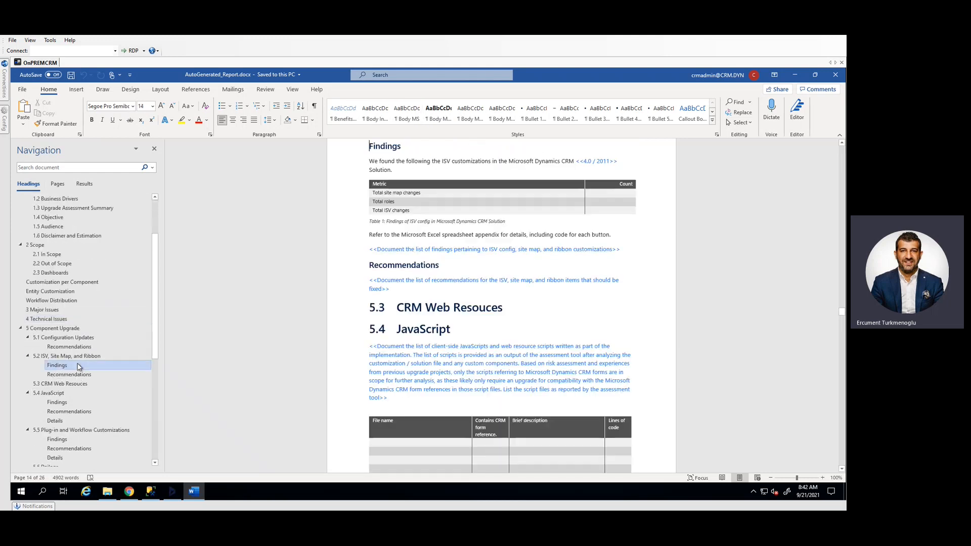
pyautogui.scroll(3, 532, 287)
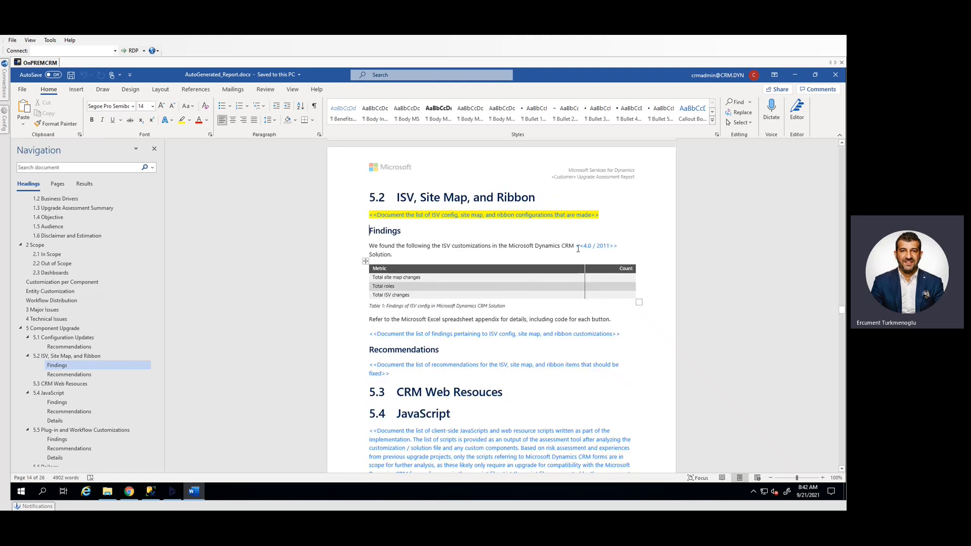
pyautogui.scroll(-4, 555, 330)
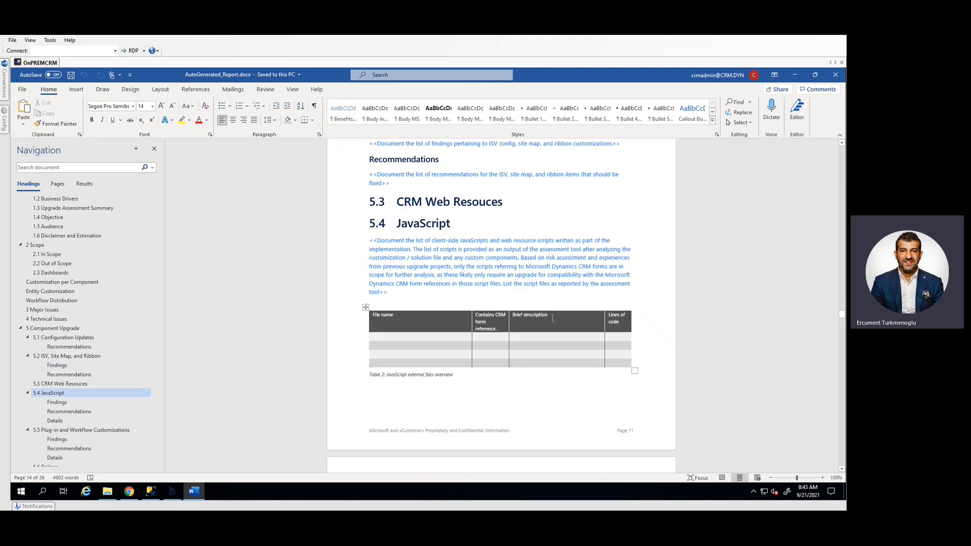
pyautogui.scroll(-11, 546, 316)
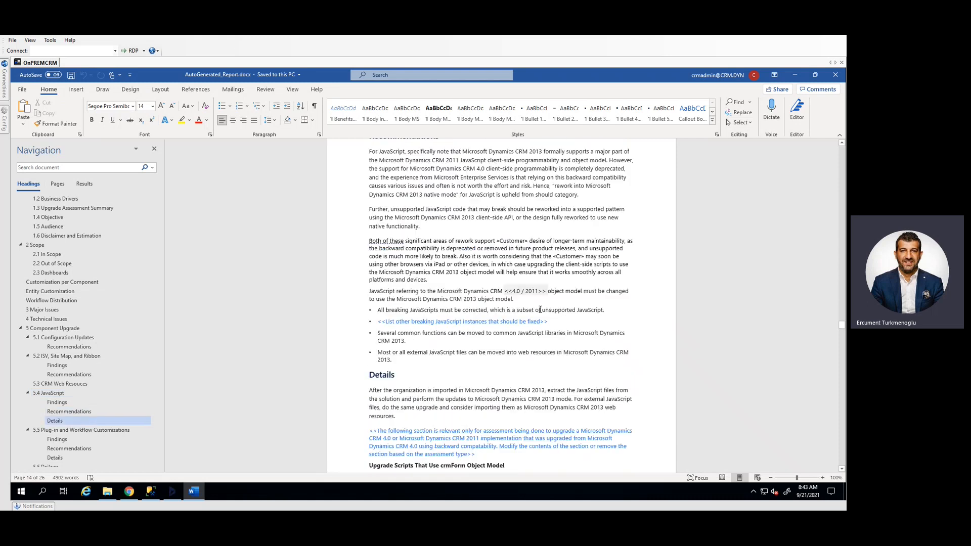
pyautogui.scroll(-5, 540, 310)
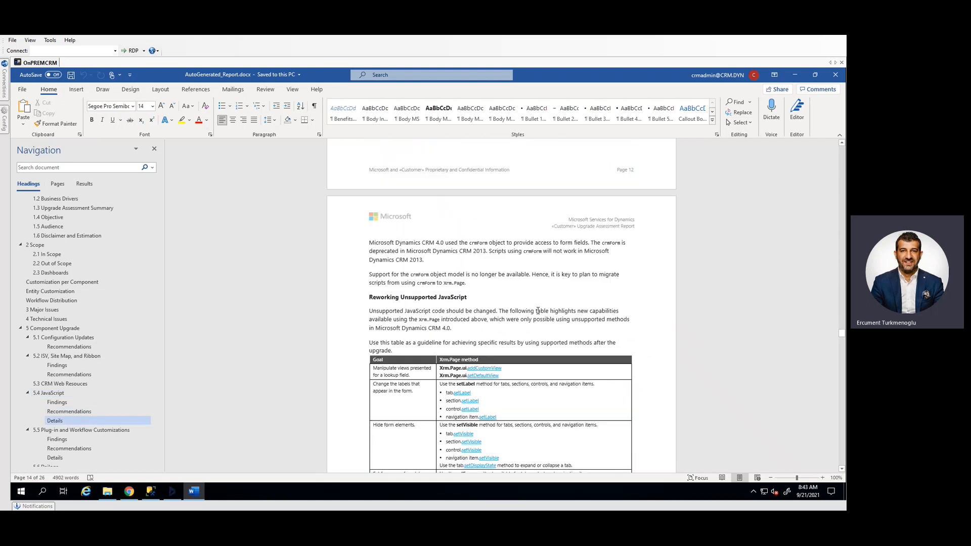
pyautogui.scroll(-2, 562, 297)
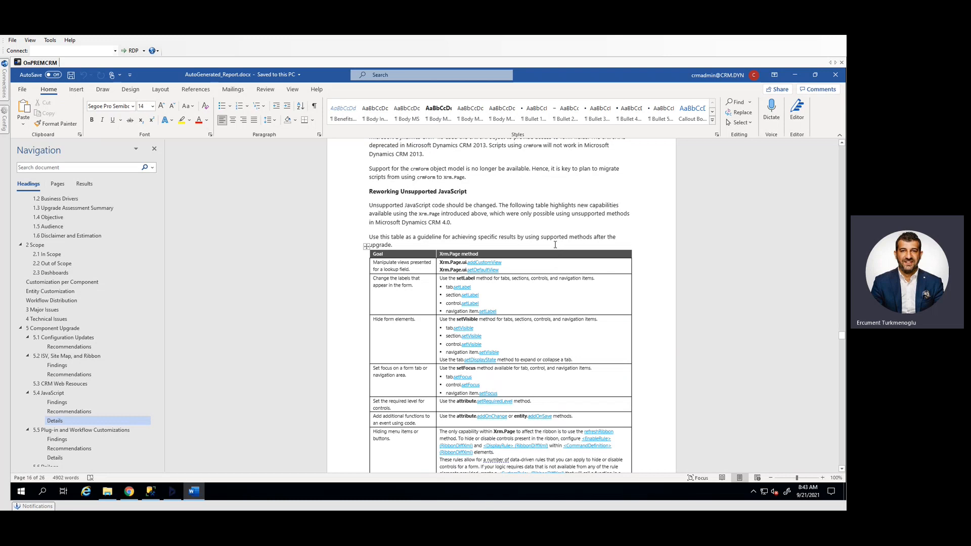
pyautogui.scroll(-4, 562, 212)
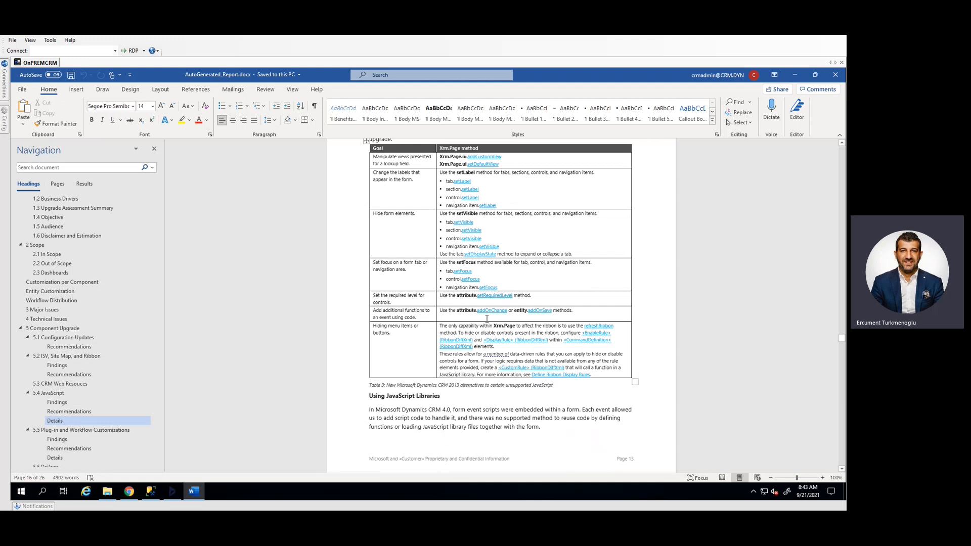
pyautogui.scroll(3, 486, 320)
pyautogui.scroll(-7, 486, 319)
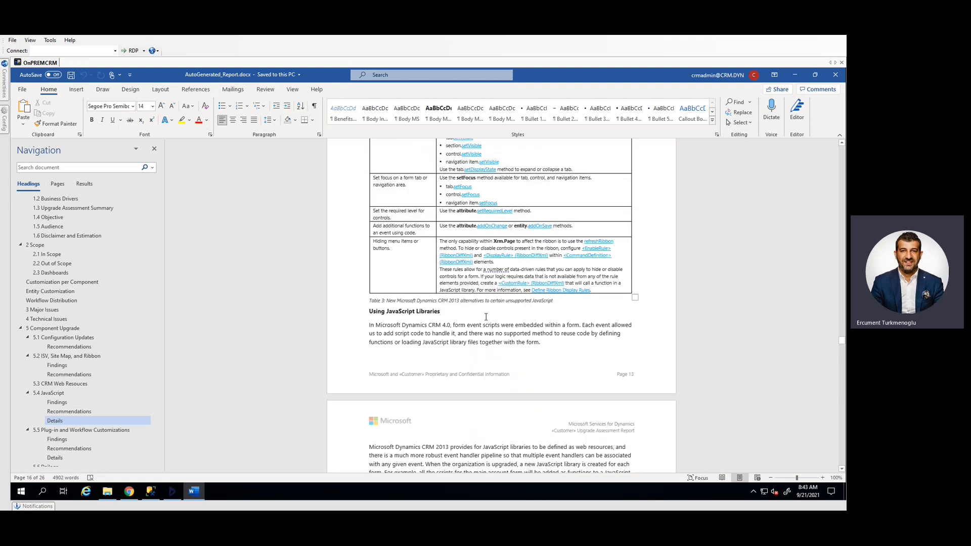
pyautogui.scroll(-5, 486, 317)
# Look through the report's sections from Plug-in and Workflow Customizations to Third-Party Components
pyautogui.scroll(-5, 96, 370)
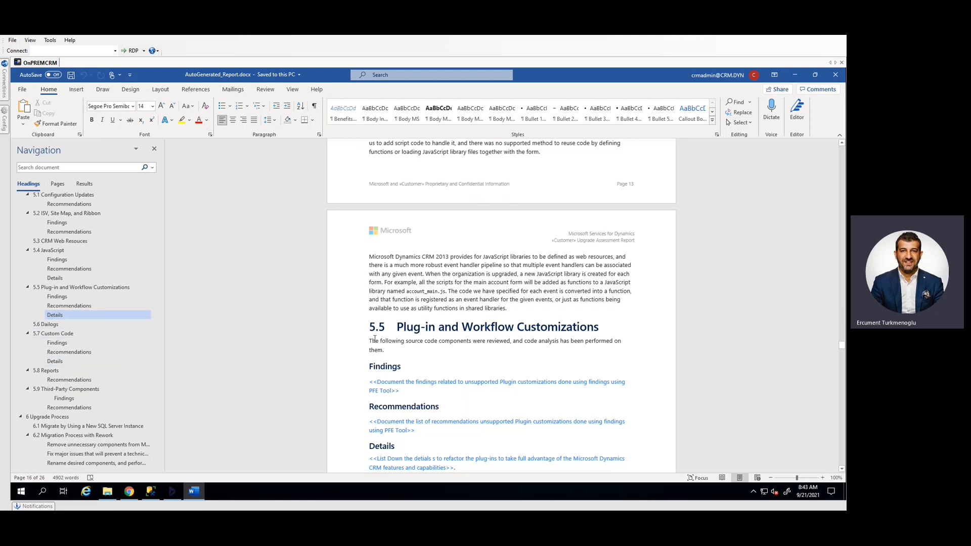
pyautogui.scroll(-3, 473, 371)
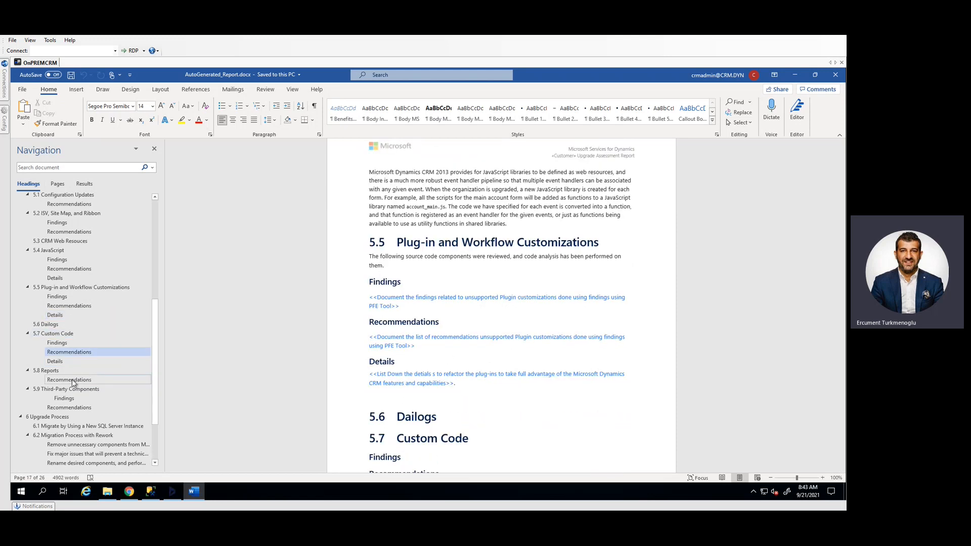
pyautogui.click(85, 379)
pyautogui.scroll(-4, 76, 404)
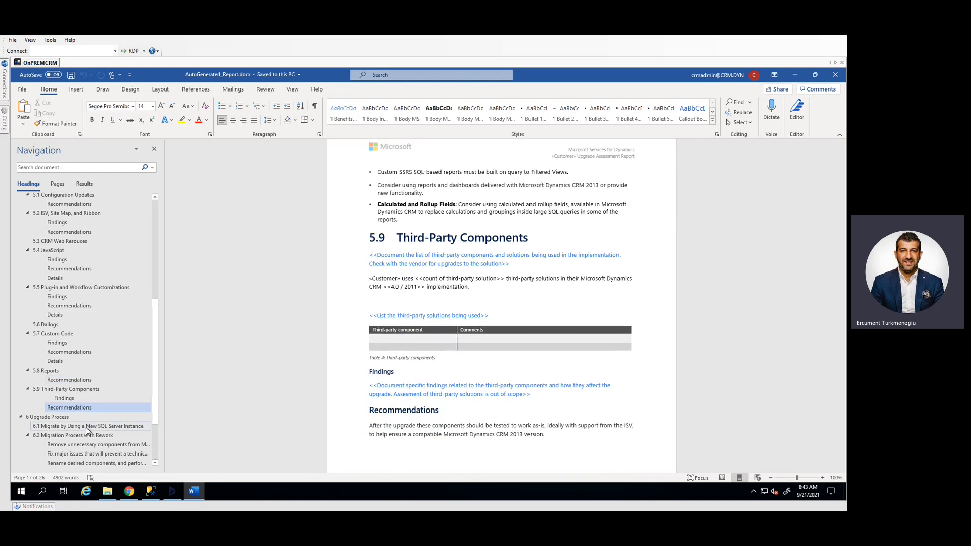
# Examine the Upgrade Process flow diagrams for migrating with a new SQL Server instance and for migration with rework
pyautogui.click(87, 428)
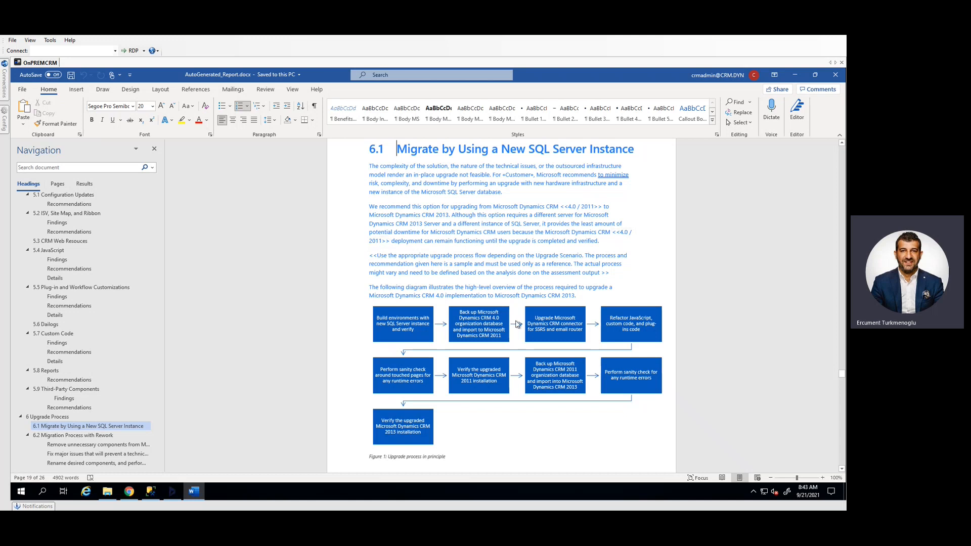
pyautogui.scroll(-15, 568, 397)
pyautogui.scroll(-3, 550, 374)
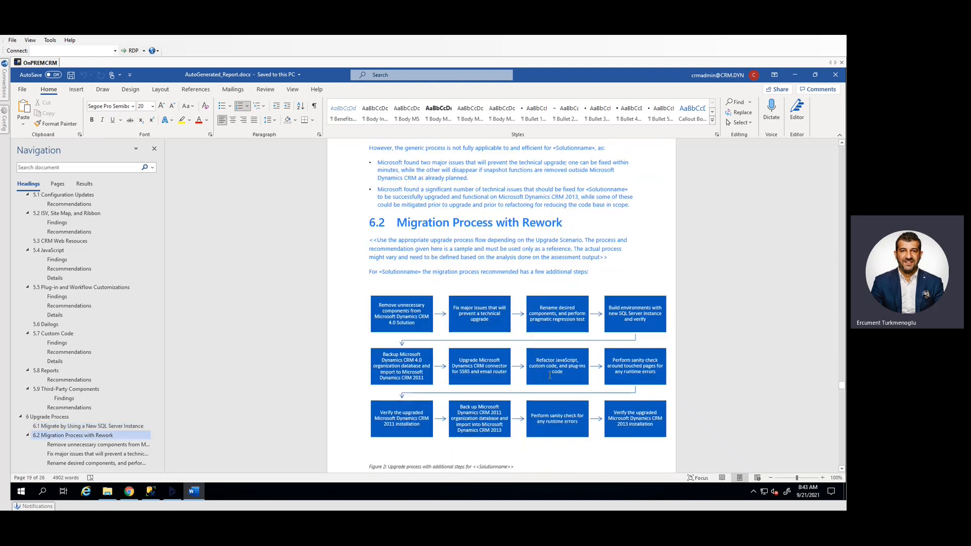
pyautogui.scroll(-3, 91, 344)
# Look through the rework migration subsections, from the additional functional upgrades back to the initial functional upgrades
pyautogui.click(102, 426)
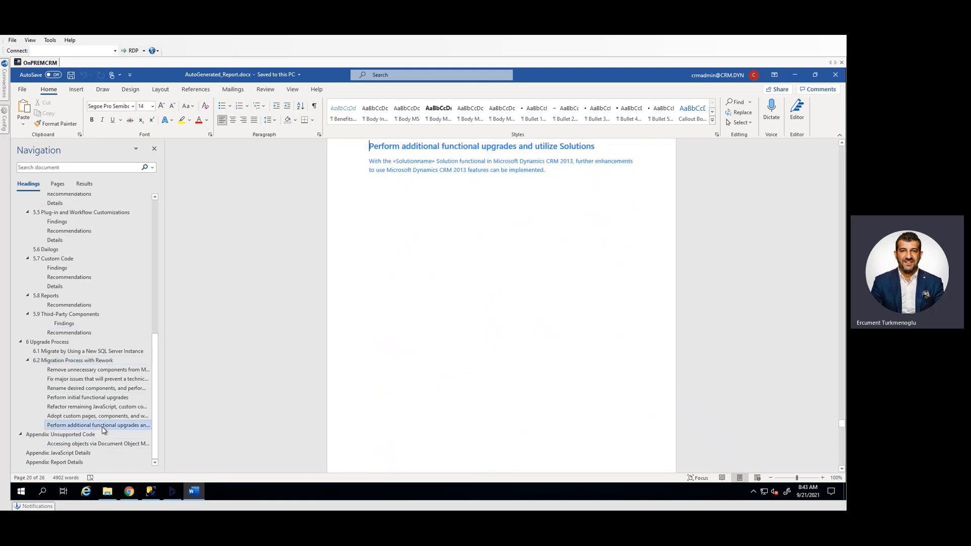
pyautogui.click(103, 416)
pyautogui.click(103, 407)
pyautogui.click(91, 398)
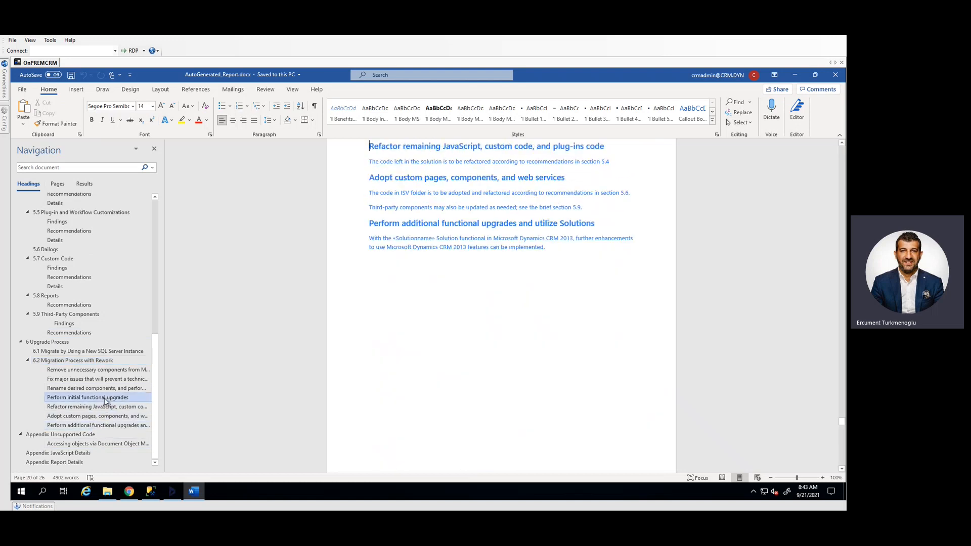
pyautogui.click(154, 310)
pyautogui.scroll(1, 160, 301)
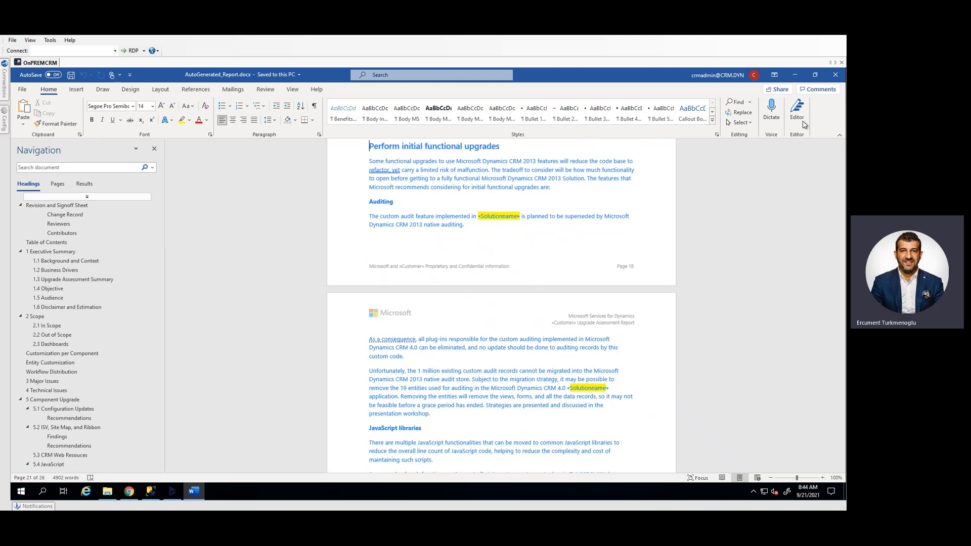
# Leave the report and open PowerBI OnPremise Template.pbit from the assessment tool's Templates folder in Power BI Desktop
pyautogui.click(800, 79)
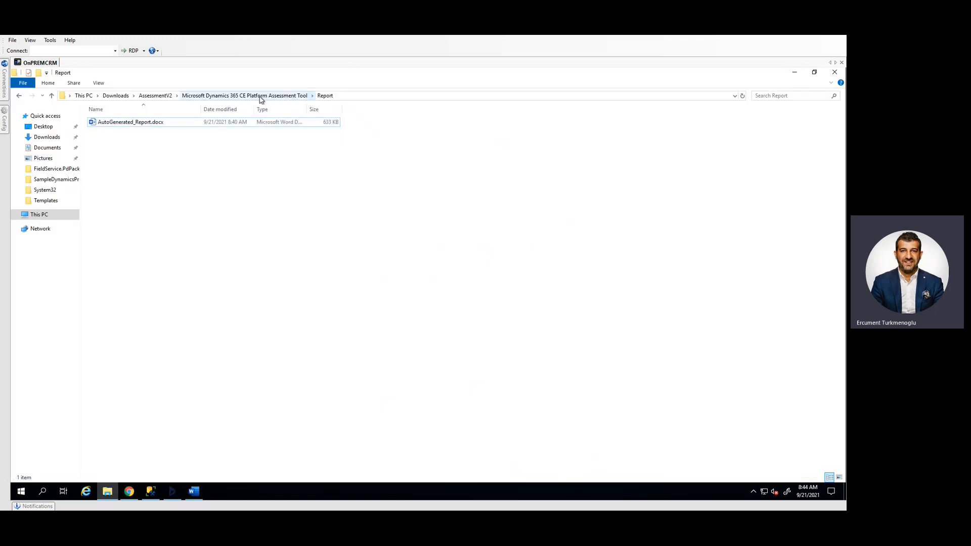
pyautogui.click(261, 96)
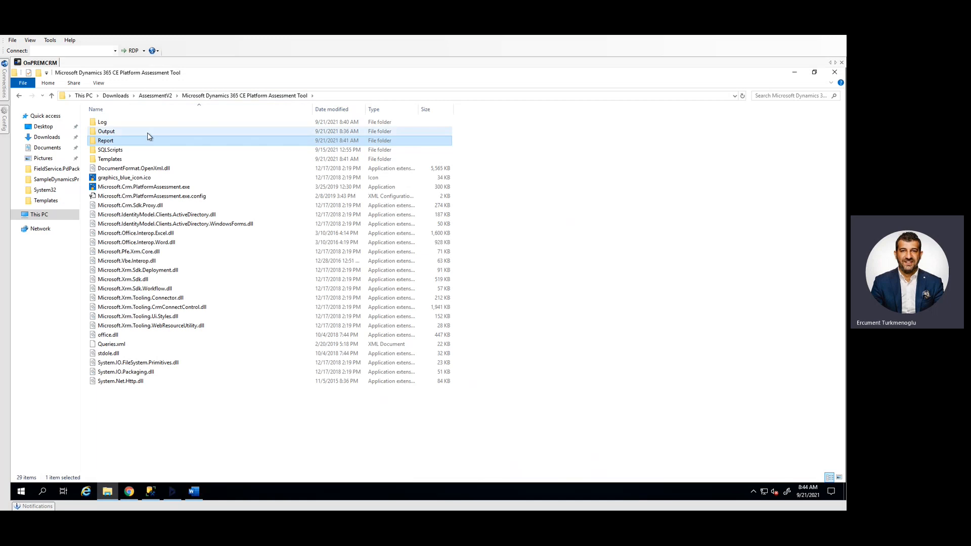
pyautogui.doubleClick(110, 159)
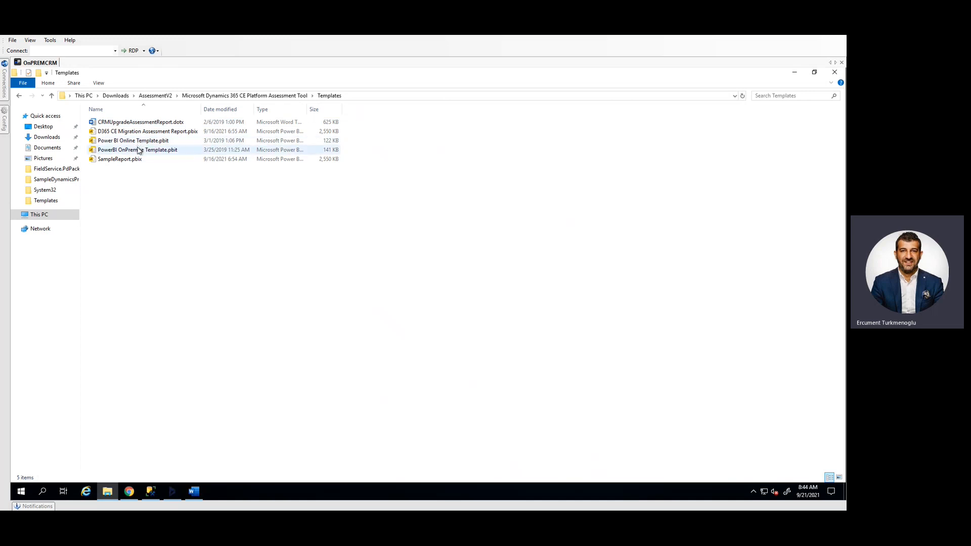
pyautogui.click(137, 152)
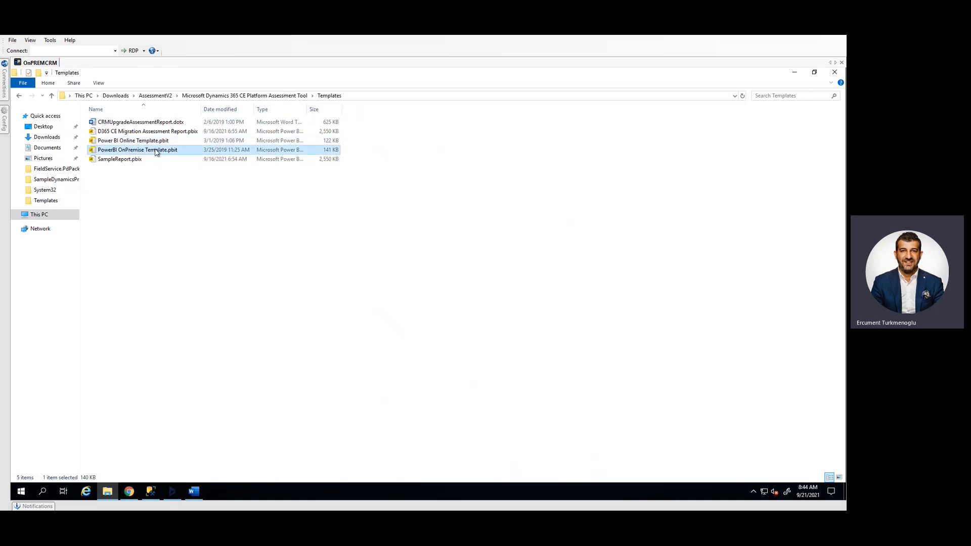
pyautogui.doubleClick(138, 151)
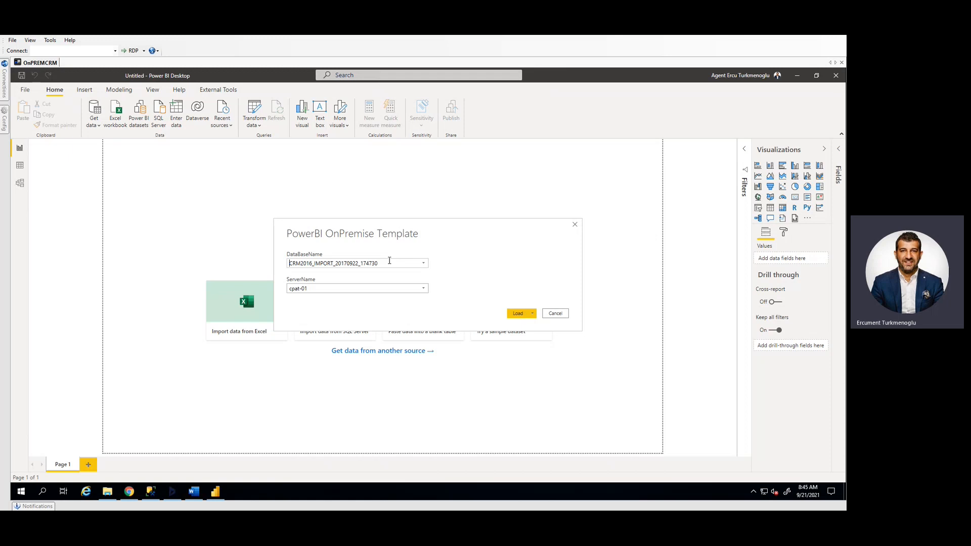
# In SQL Server Management Studio, copy the name of the Contoso_MSCRM_IMPORT_20210921_083927 database
pyautogui.moveTo(157, 493)
pyautogui.click(157, 493)
pyautogui.click(37, 197)
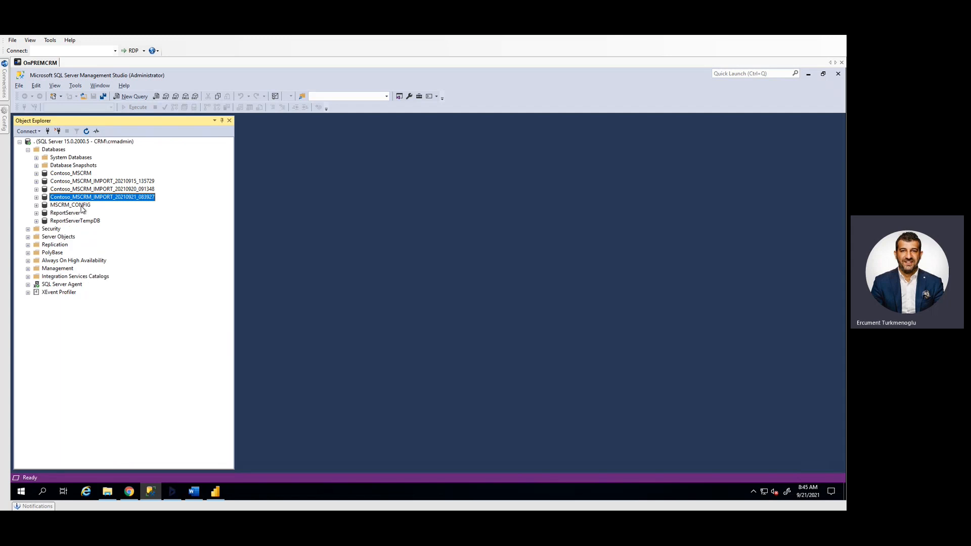
pyautogui.click(137, 197)
pyautogui.hotkey('ctrl', 'c')
pyautogui.press('Escape')
# Back in Power BI Desktop, set the template's DataBaseName to Contoso_MSCRM_IMPORT_20210921_083927 and ServerName to ".", and load it
pyautogui.click(215, 493)
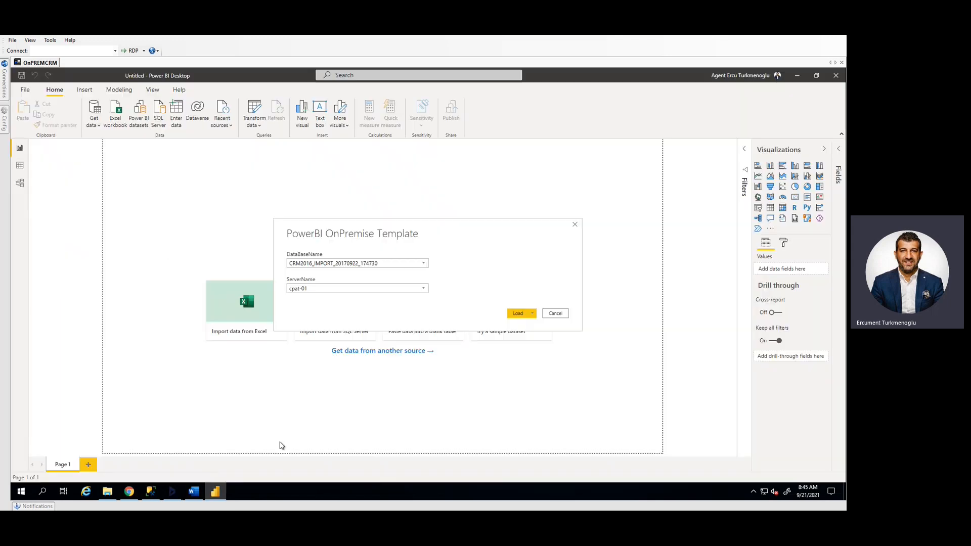
pyautogui.moveTo(425, 263); pyautogui.dragTo(249, 261)
pyautogui.hotkey('ctrl', 'v')
pyautogui.press('Tab')
pyautogui.write('.')
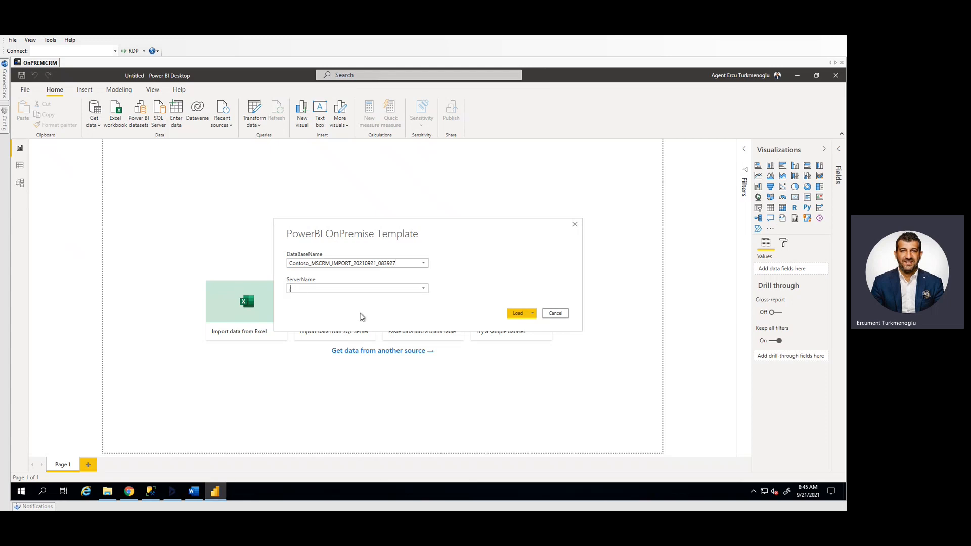
pyautogui.click(519, 313)
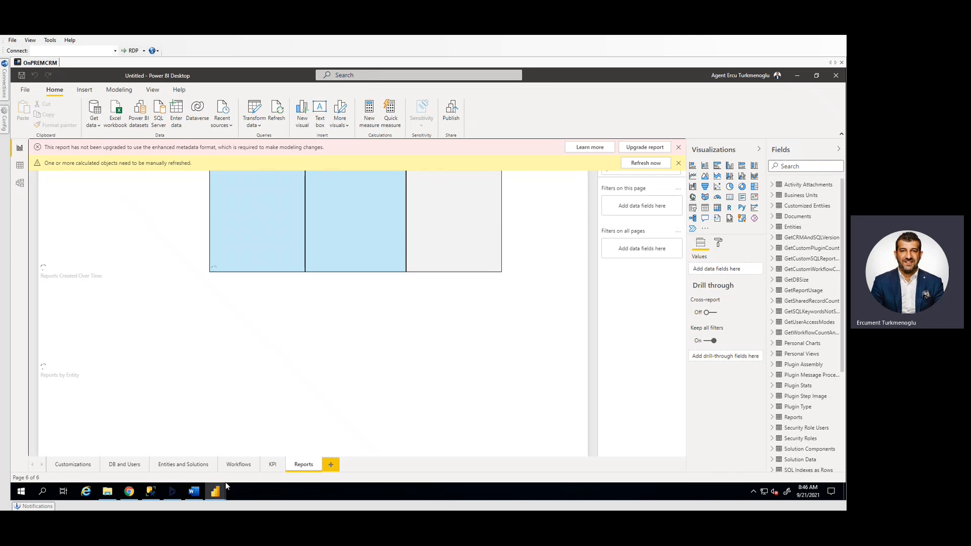
# Switch to the Power Query Editor and open its data source settings
pyautogui.moveTo(224, 497)
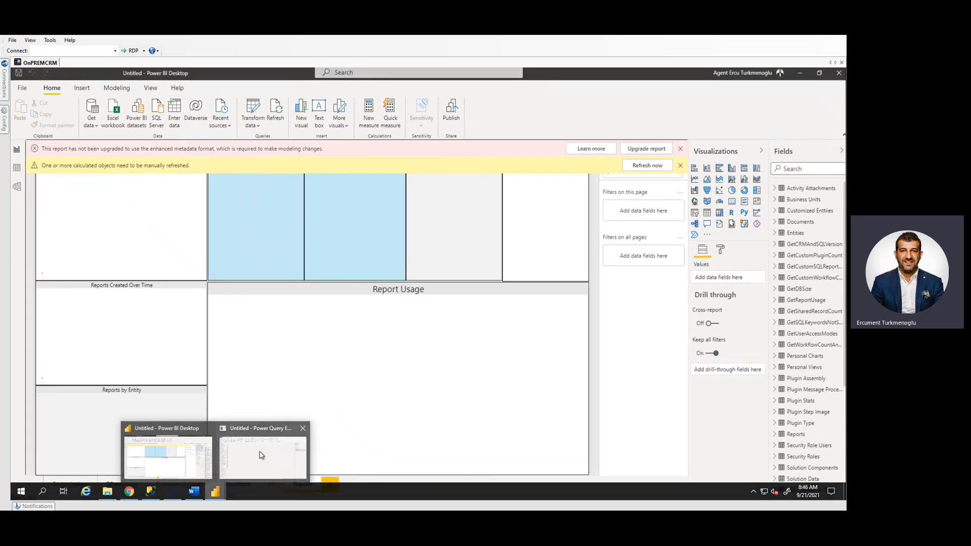
pyautogui.click(260, 455)
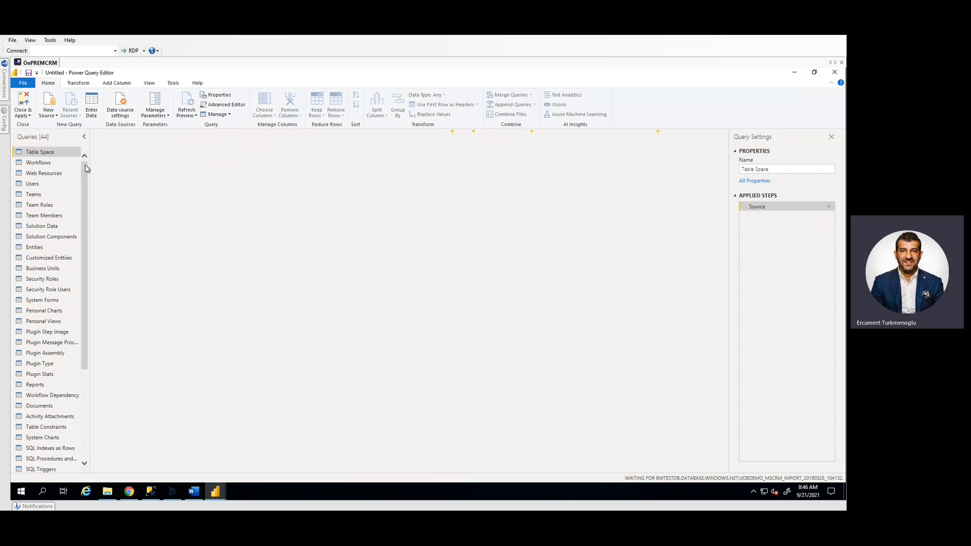
pyautogui.click(122, 110)
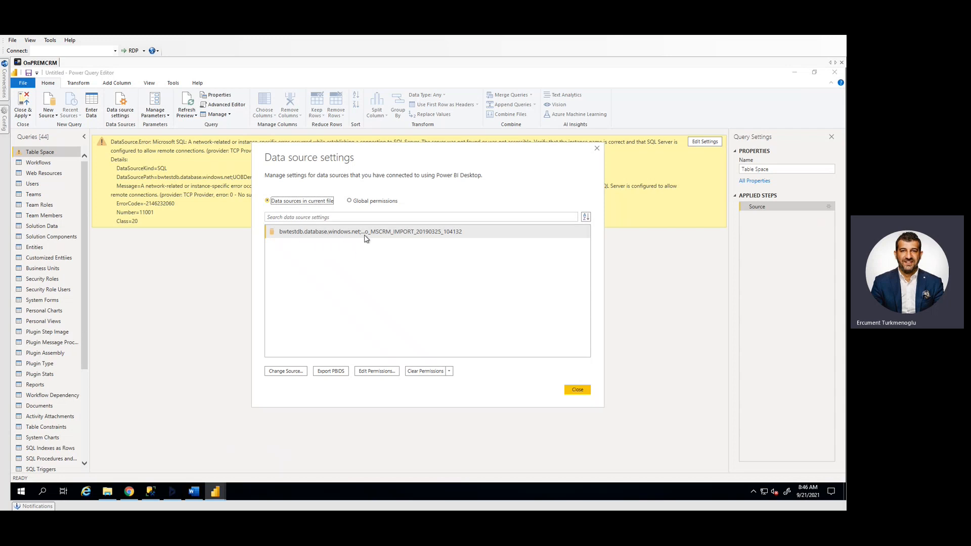
# Change the SQL data source to server "." and database Contoso_MSCRM_IMPORT_20210921_083927, and refresh the query preview
pyautogui.click(287, 372)
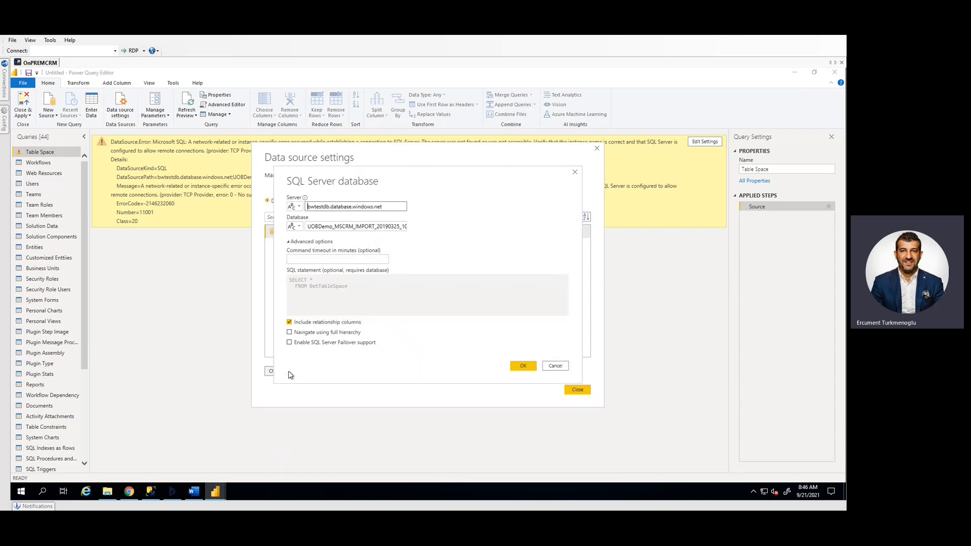
pyautogui.moveTo(391, 209); pyautogui.dragTo(246, 208)
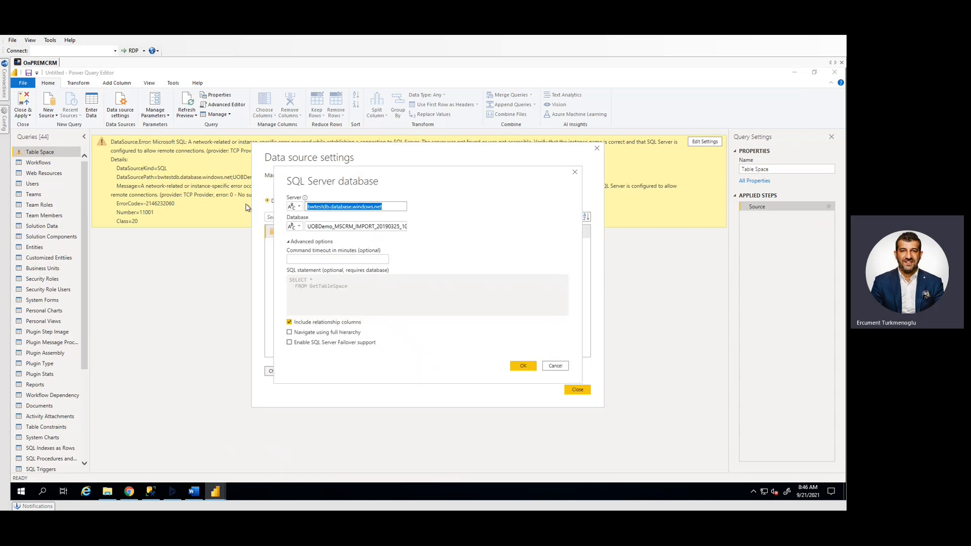
pyautogui.write('.')
pyautogui.click(339, 226)
pyautogui.hotkey('ctrl', 'a')
pyautogui.hotkey('ctrl', 'v')
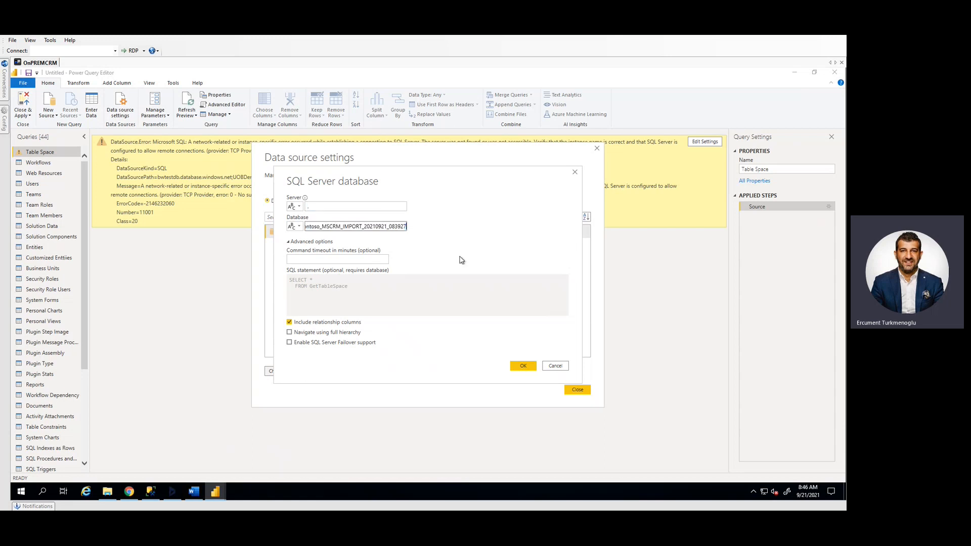
pyautogui.press('Home')
pyautogui.click(481, 242)
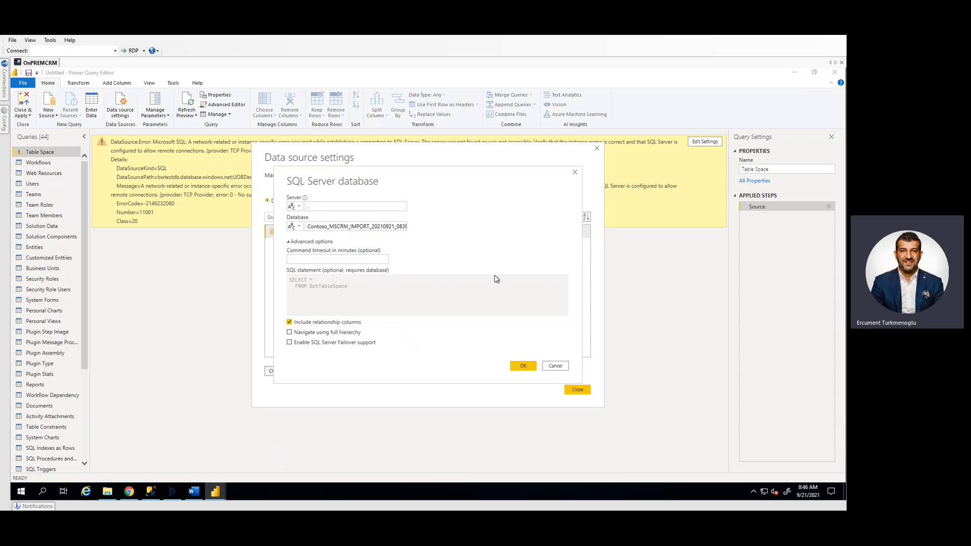
pyautogui.click(521, 366)
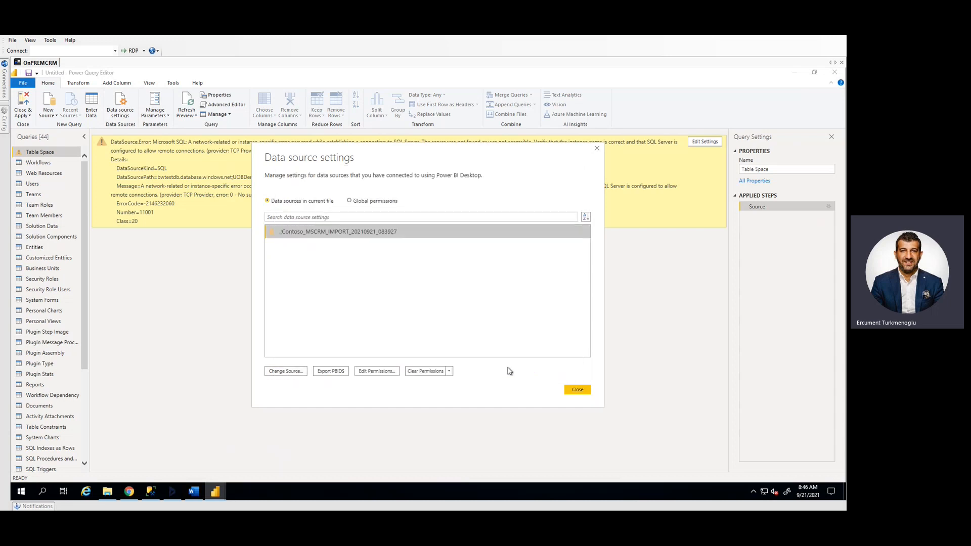
pyautogui.click(577, 390)
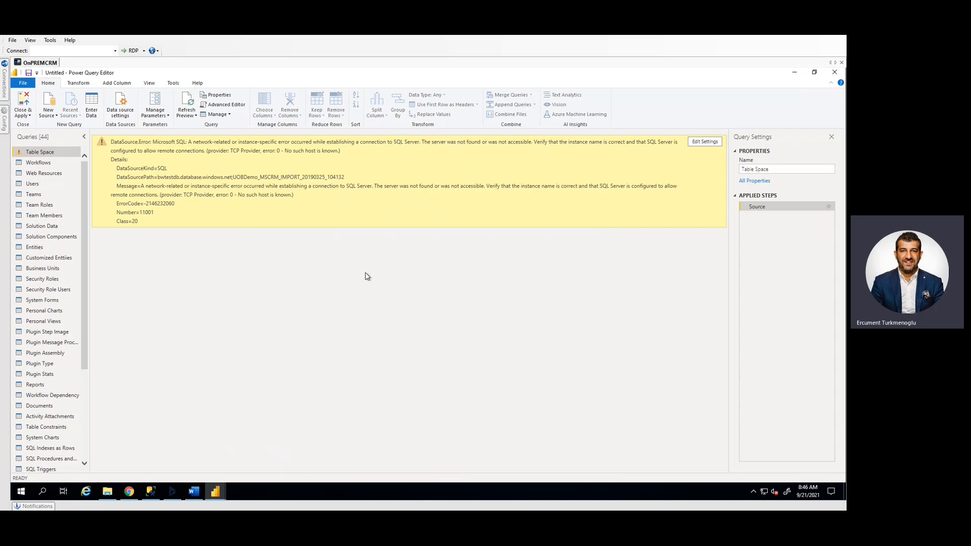
pyautogui.click(191, 104)
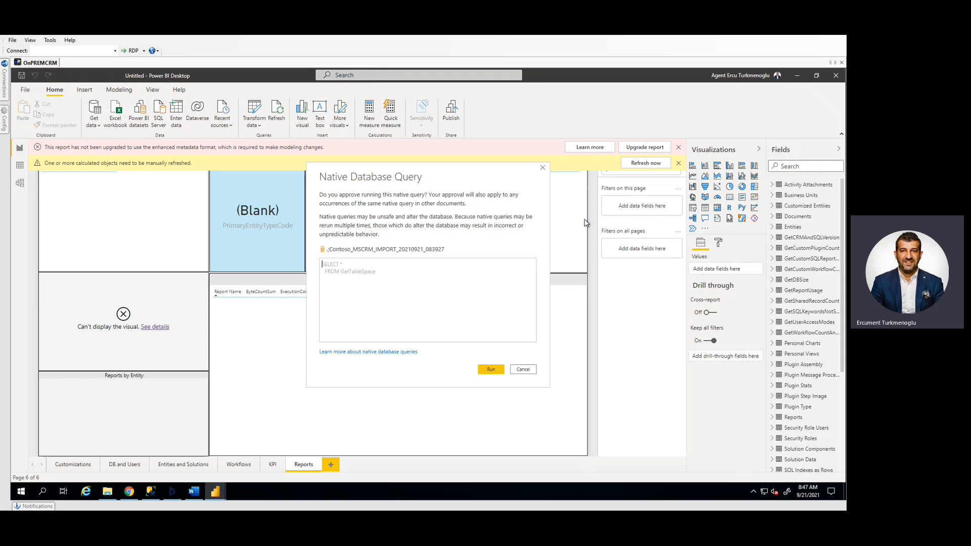
# Approve running each native database query against the Contoso_MSCRM_IMPORT_20210921_083927 database so the report tables can load
pyautogui.moveTo(388, 175); pyautogui.dragTo(572, 178)
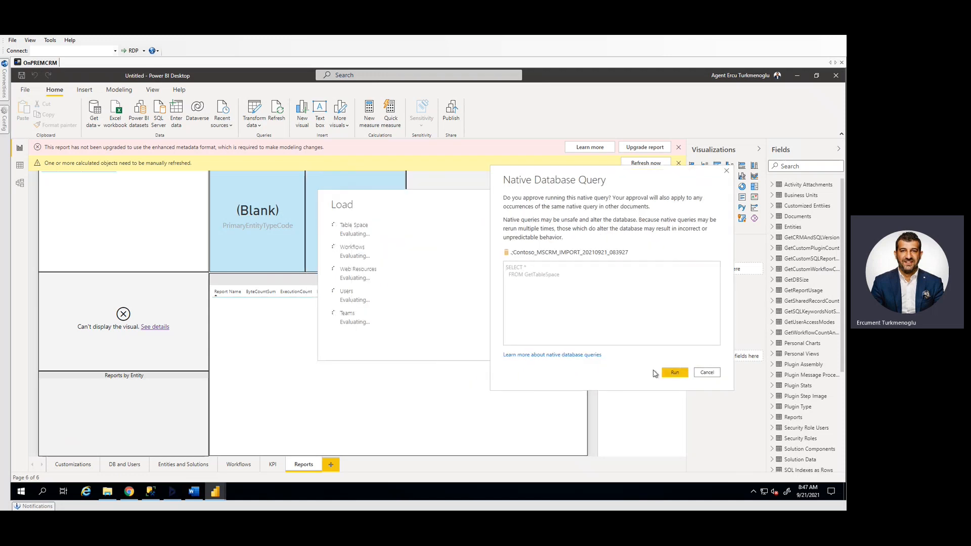
pyautogui.click(673, 373)
pyautogui.click(673, 374)
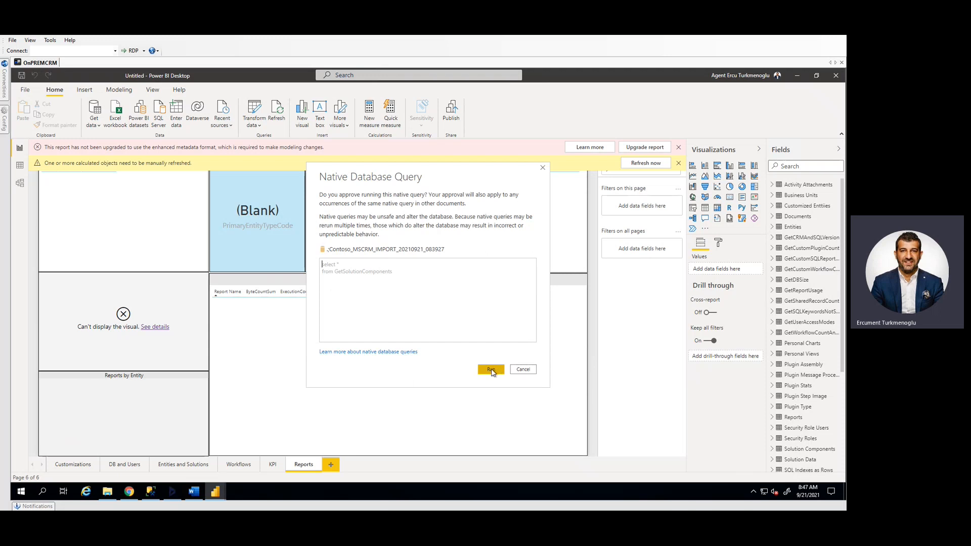
pyautogui.click(491, 369)
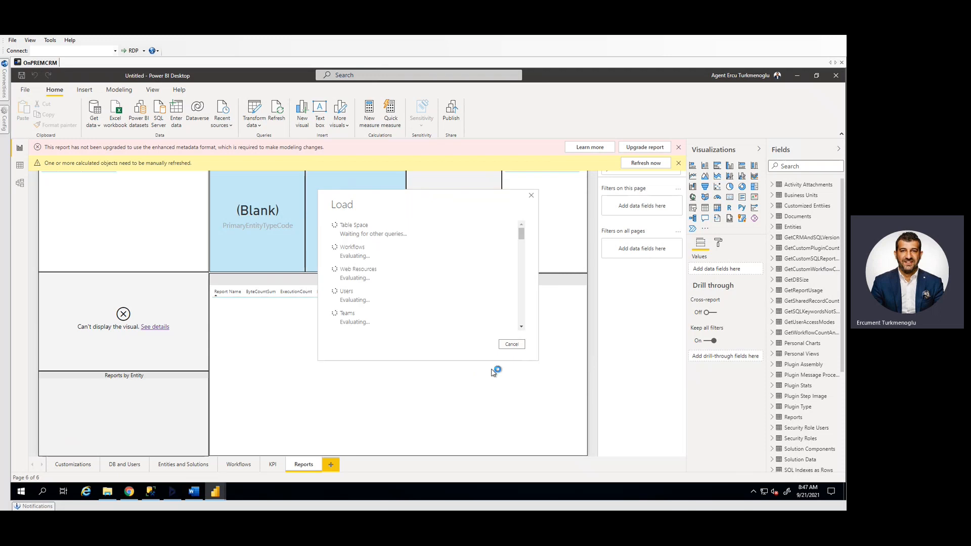
pyautogui.click(491, 371)
pyautogui.click(491, 370)
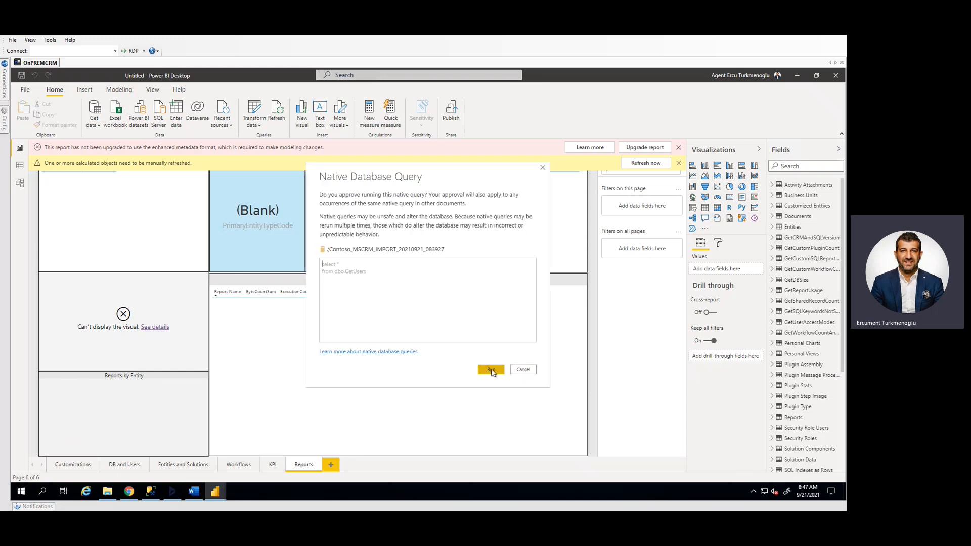
pyautogui.click(491, 370)
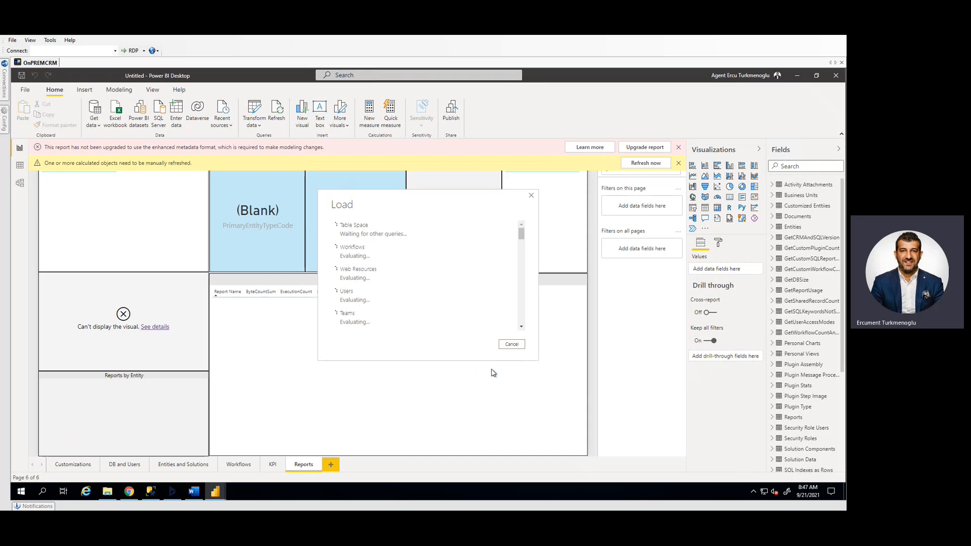
pyautogui.click(491, 370)
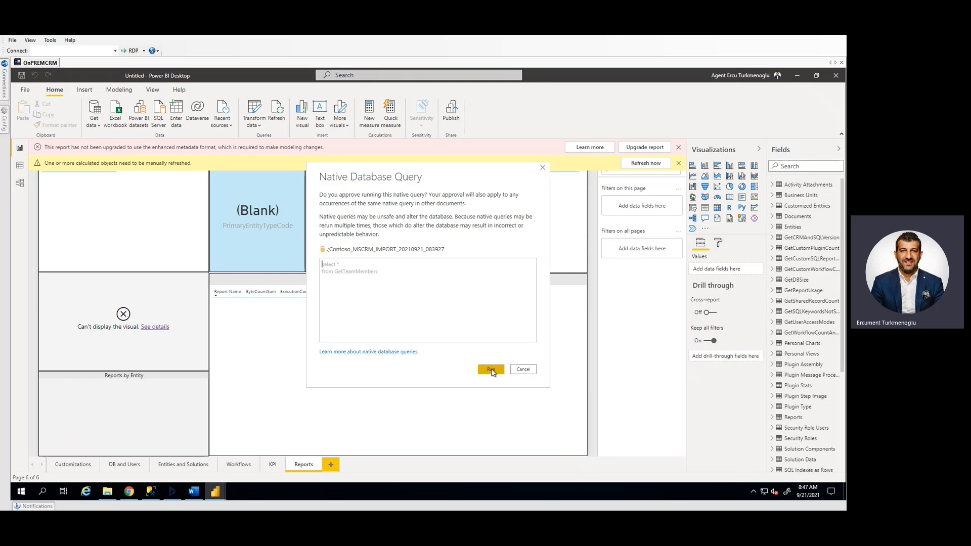
pyautogui.click(491, 370)
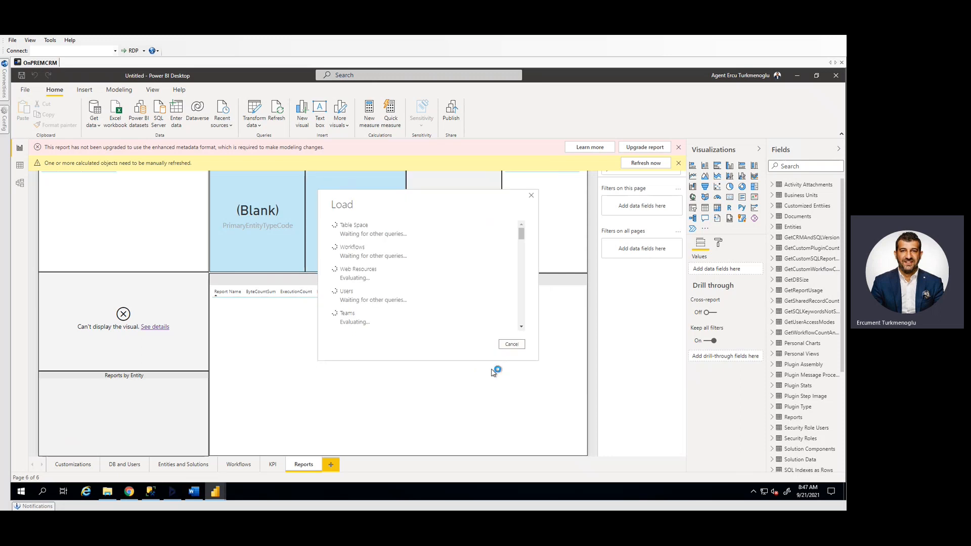
pyautogui.click(491, 370)
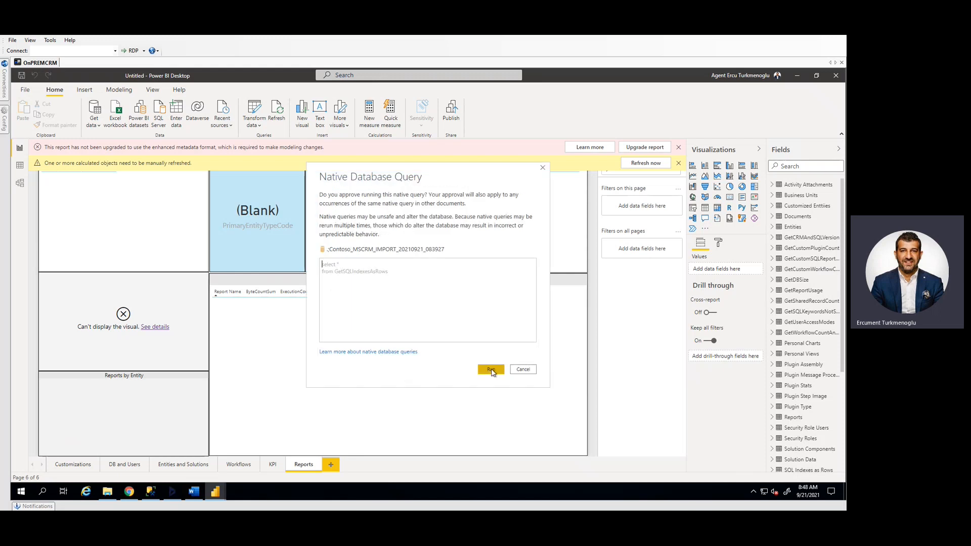
pyautogui.click(491, 369)
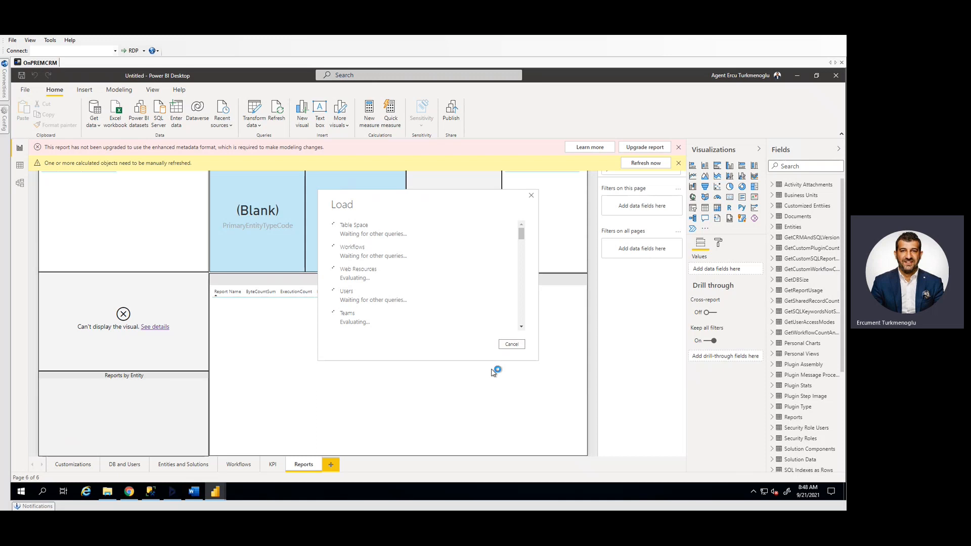
pyautogui.click(492, 370)
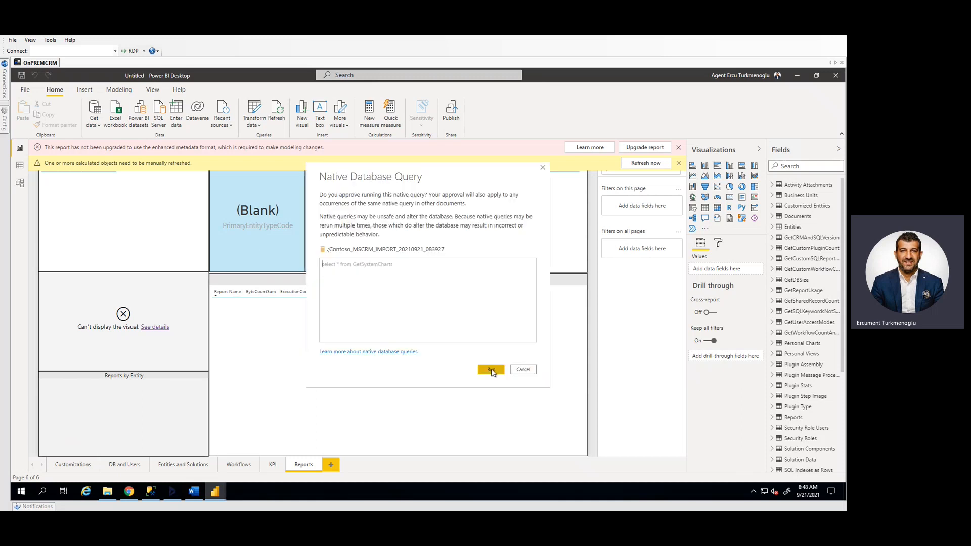
pyautogui.click(491, 369)
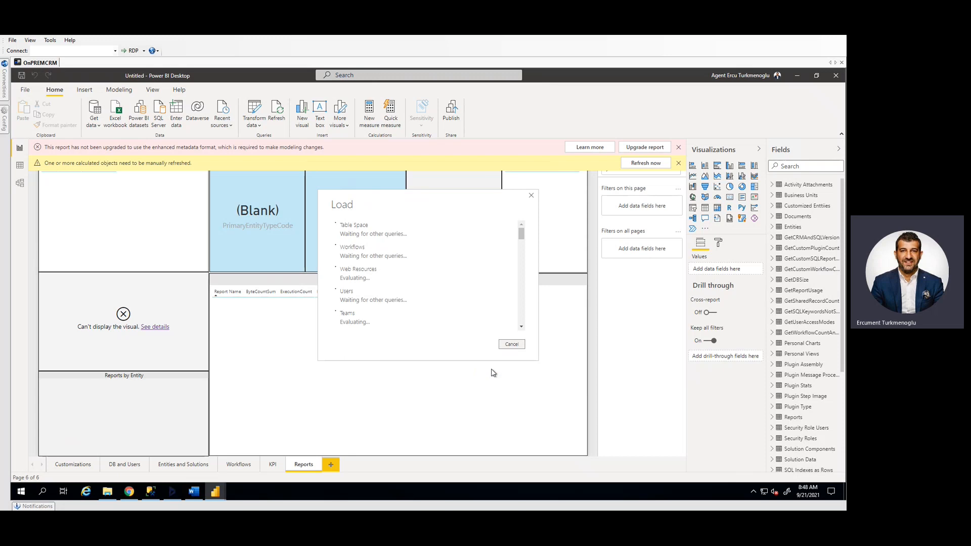
pyautogui.click(492, 370)
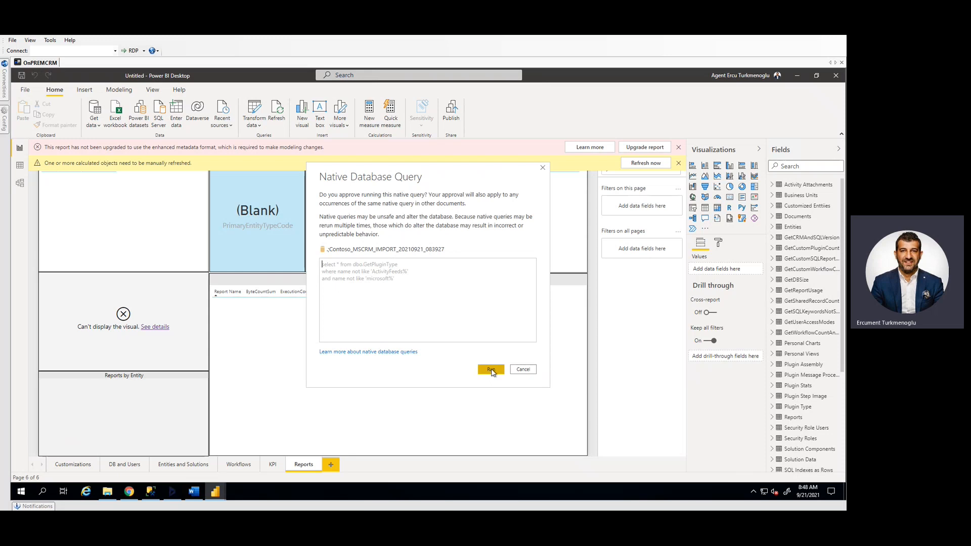
pyautogui.click(491, 370)
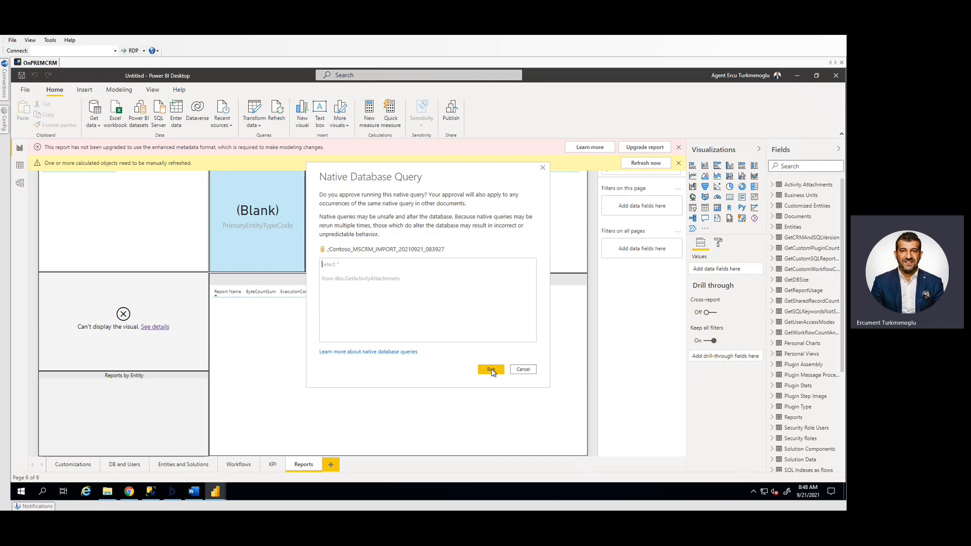
pyautogui.click(490, 370)
pyautogui.click(491, 370)
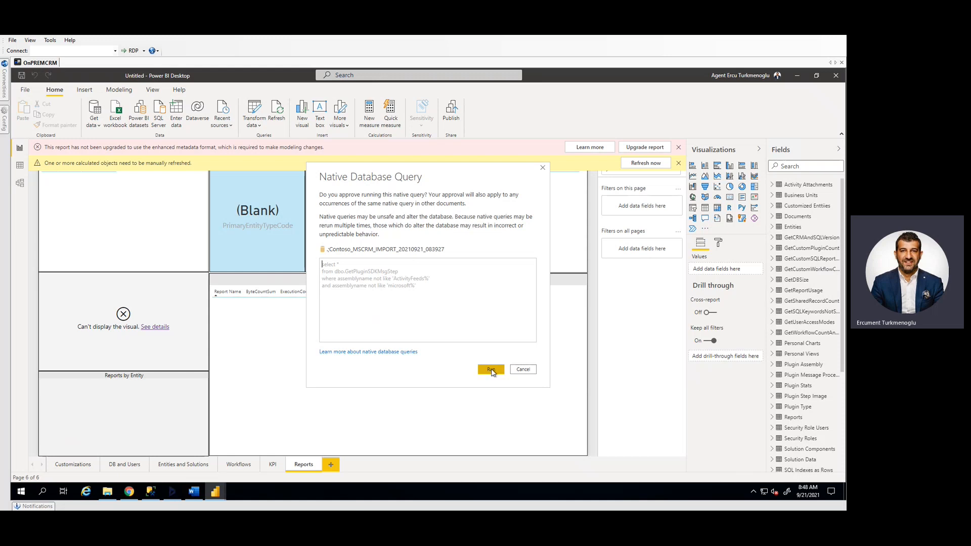
pyautogui.click(491, 370)
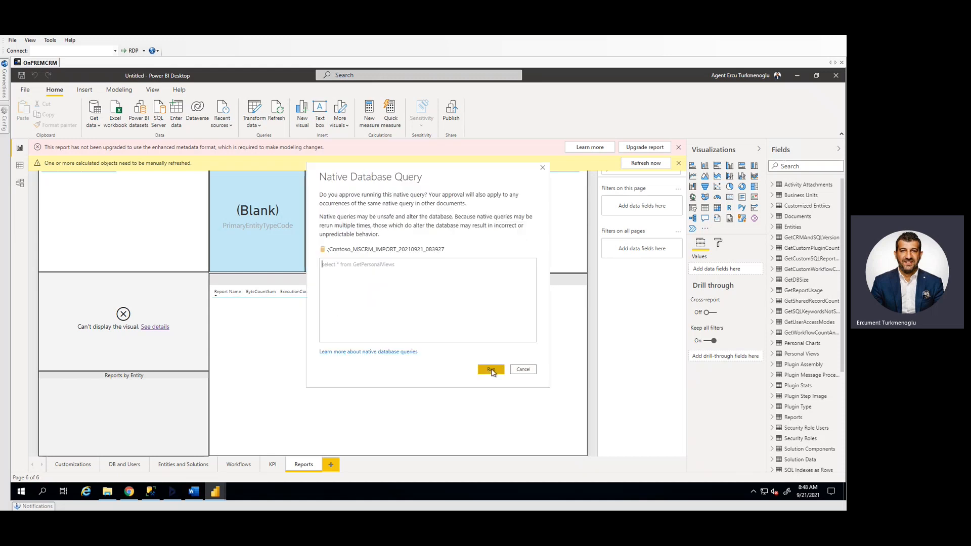
pyautogui.click(491, 371)
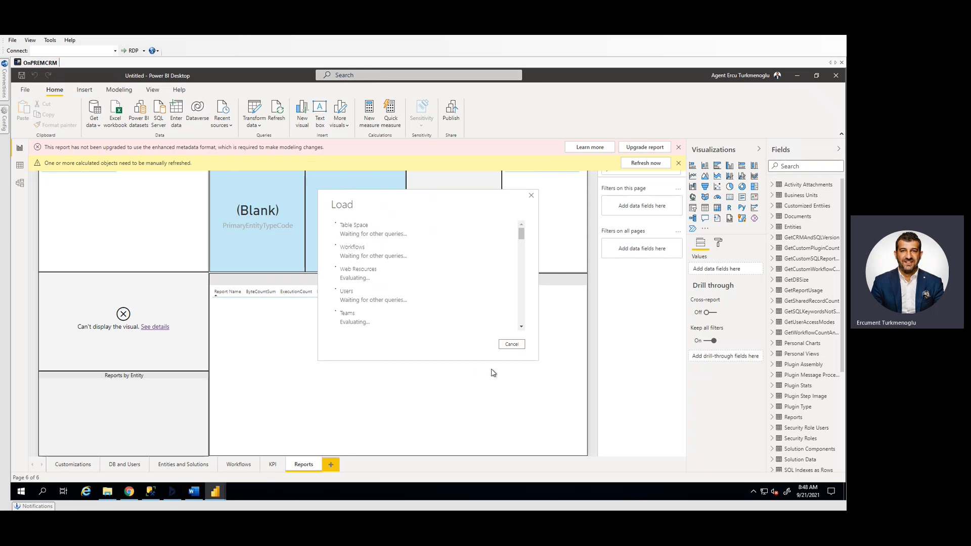
pyautogui.click(491, 370)
pyautogui.click(491, 370)
pyautogui.click(491, 371)
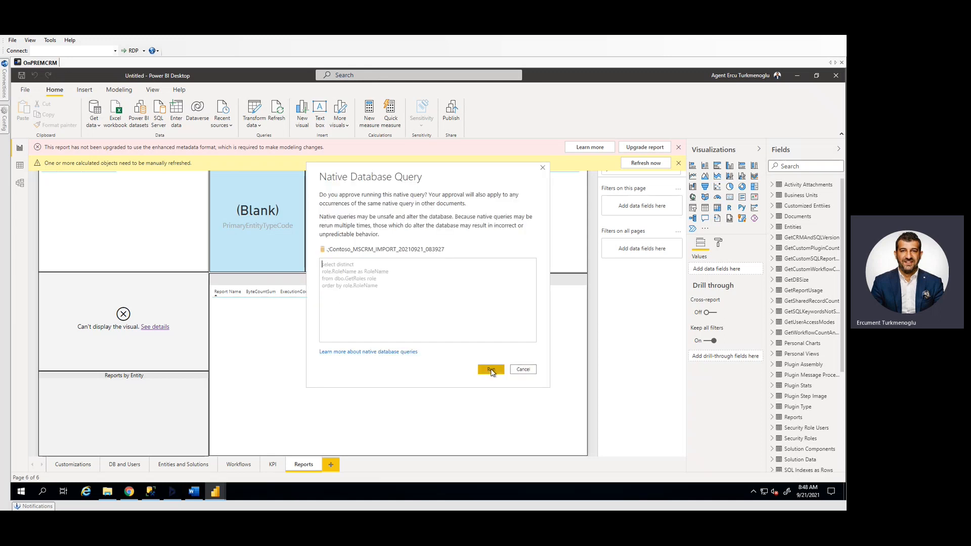
pyautogui.click(492, 371)
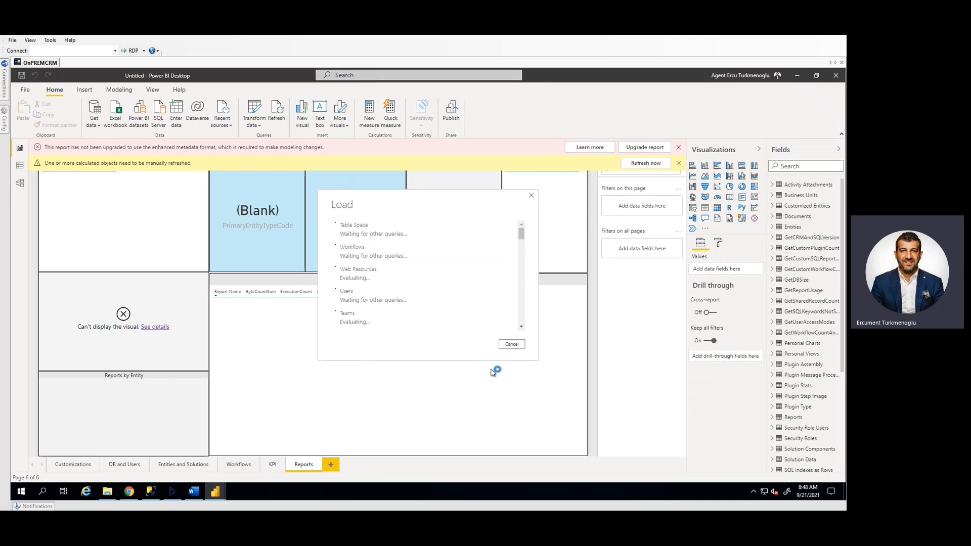
pyautogui.click(491, 370)
pyautogui.click(491, 370)
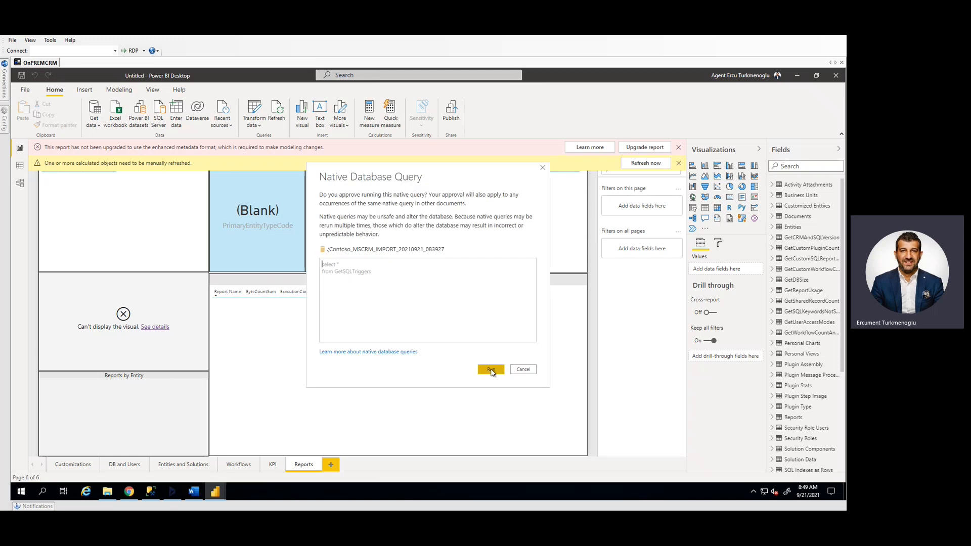
pyautogui.click(492, 371)
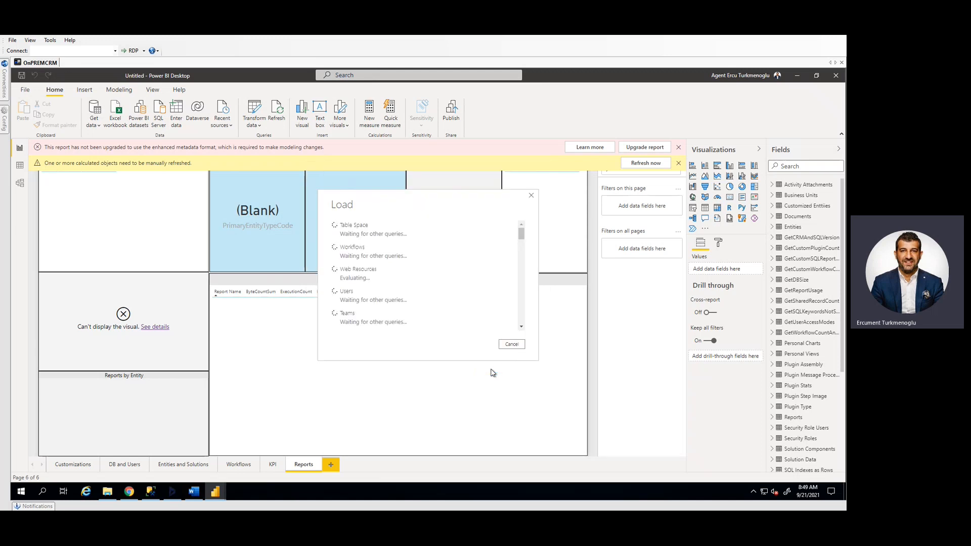
pyautogui.click(491, 371)
pyautogui.click(491, 372)
pyautogui.click(492, 371)
pyautogui.click(491, 371)
pyautogui.click(491, 370)
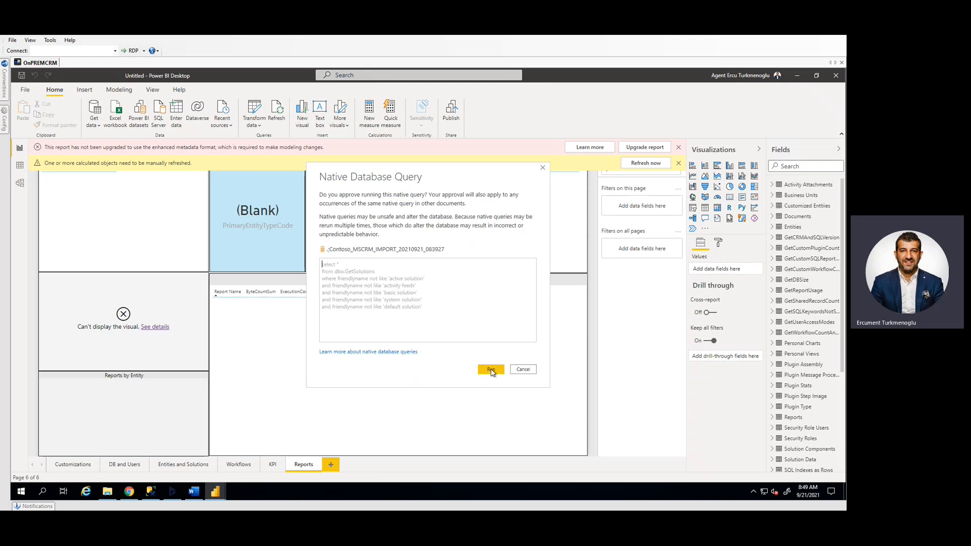
pyautogui.click(491, 371)
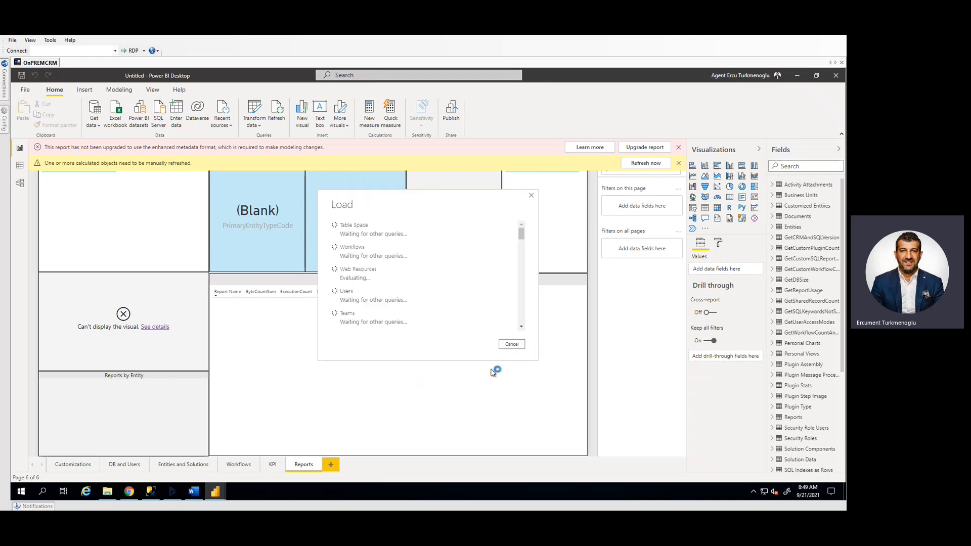
pyautogui.click(491, 371)
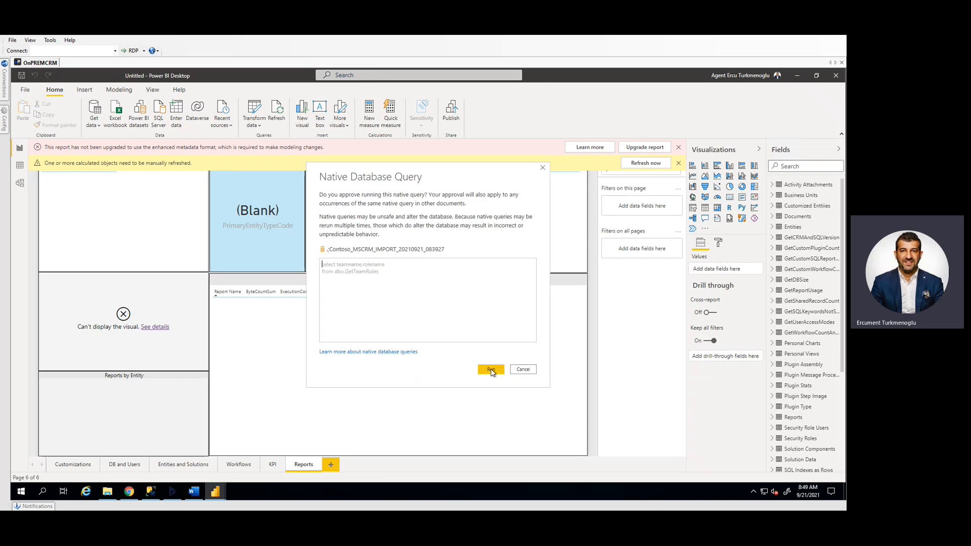
pyautogui.click(491, 370)
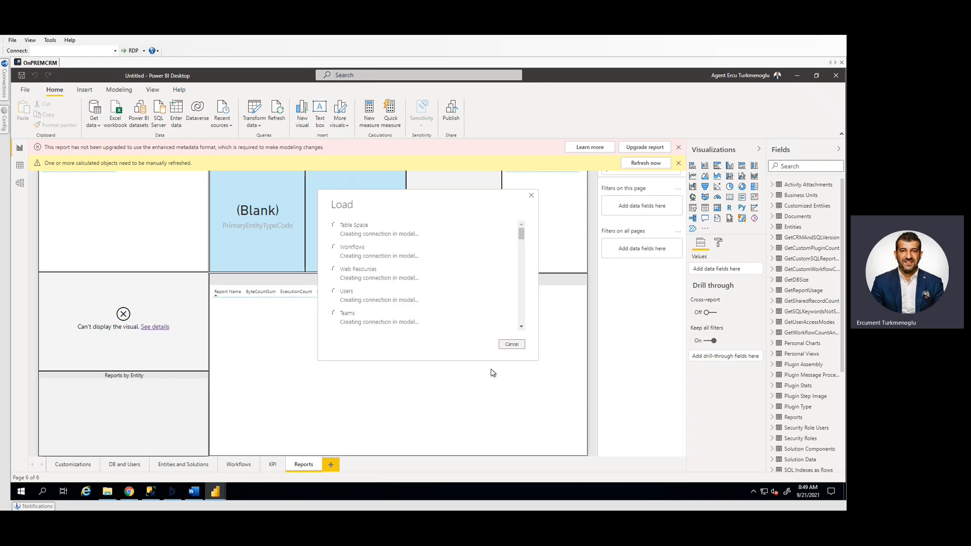
# Dismiss the error report without sending it, review the load errors for the Solution Components and Entities tables, and close the load summary
pyautogui.moveTo(522, 235)
pyautogui.mouseDown()
pyautogui.moveTo(530, 324)
pyautogui.moveTo(525, 233)
pyautogui.mouseUp()
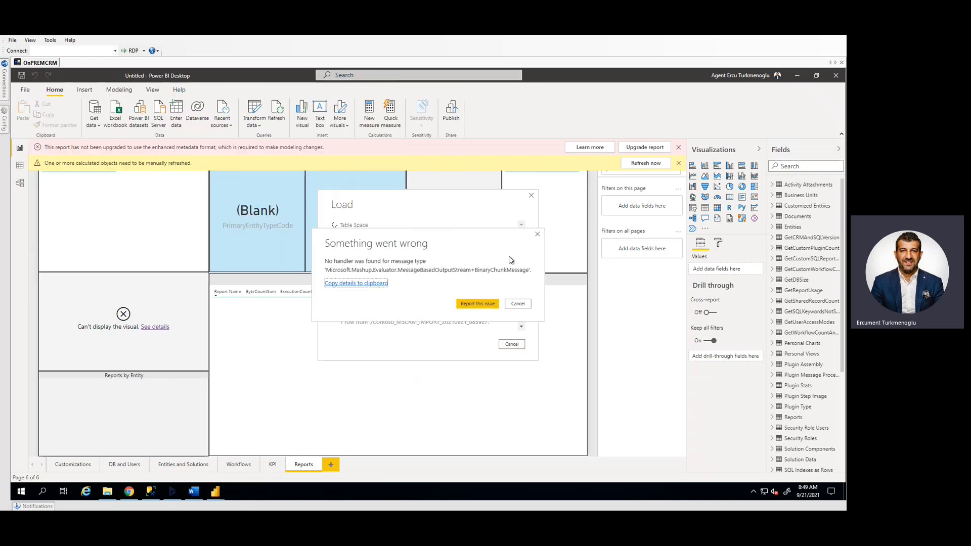
pyautogui.click(522, 305)
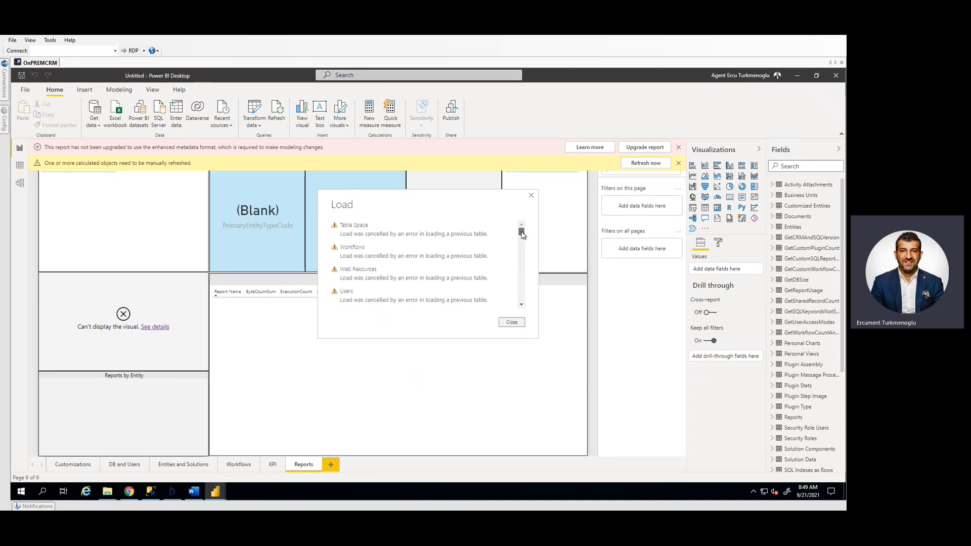
pyautogui.moveTo(521, 234); pyautogui.dragTo(524, 246)
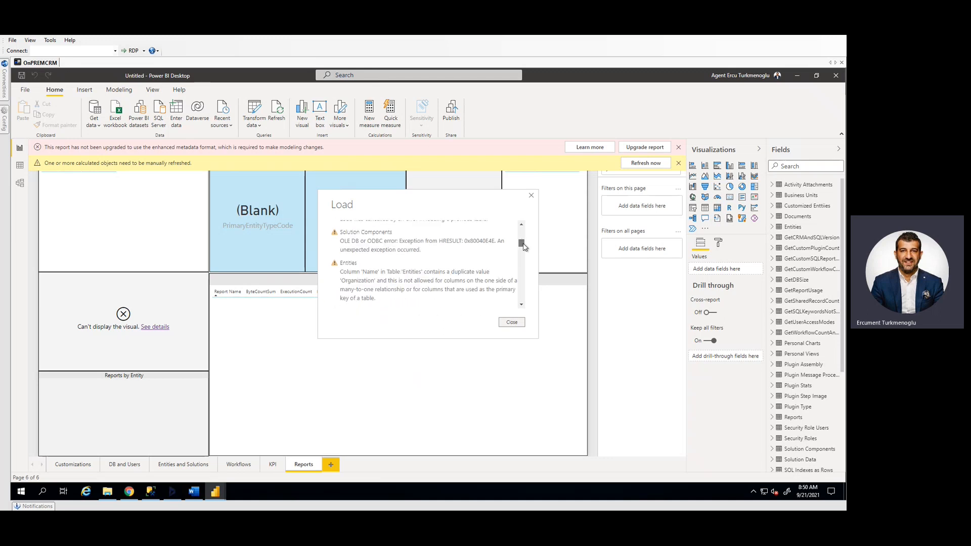
pyautogui.moveTo(341, 264); pyautogui.dragTo(369, 267)
pyautogui.doubleClick(370, 272)
pyautogui.click(512, 323)
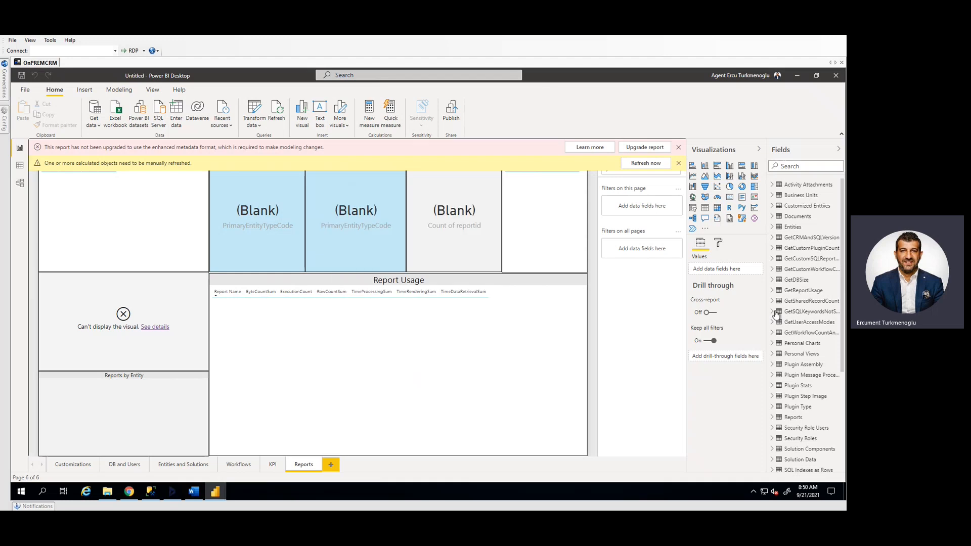
# Open the Entities table's query for editing and remove the rows with duplicate values in its Name column
pyautogui.rightClick(787, 229)
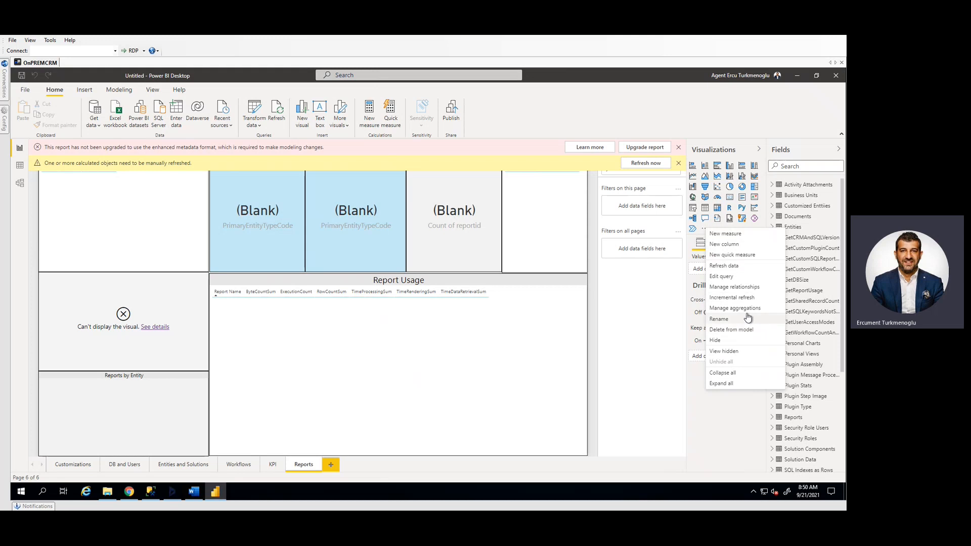
pyautogui.click(738, 277)
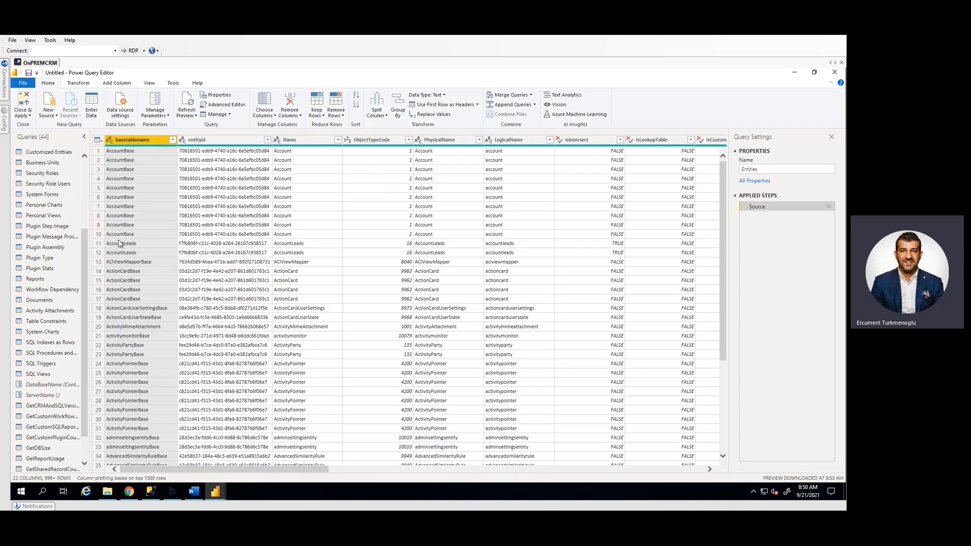
pyautogui.click(299, 141)
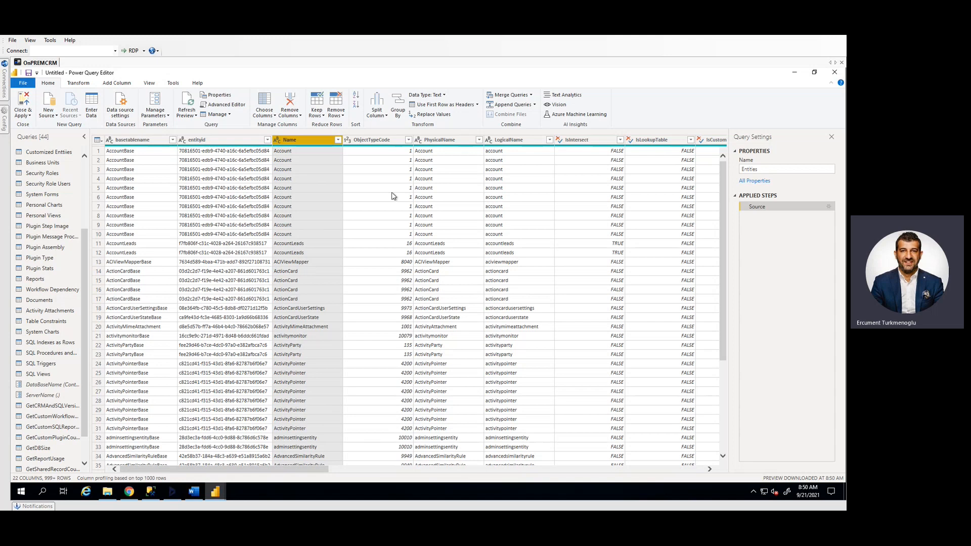
pyautogui.click(339, 119)
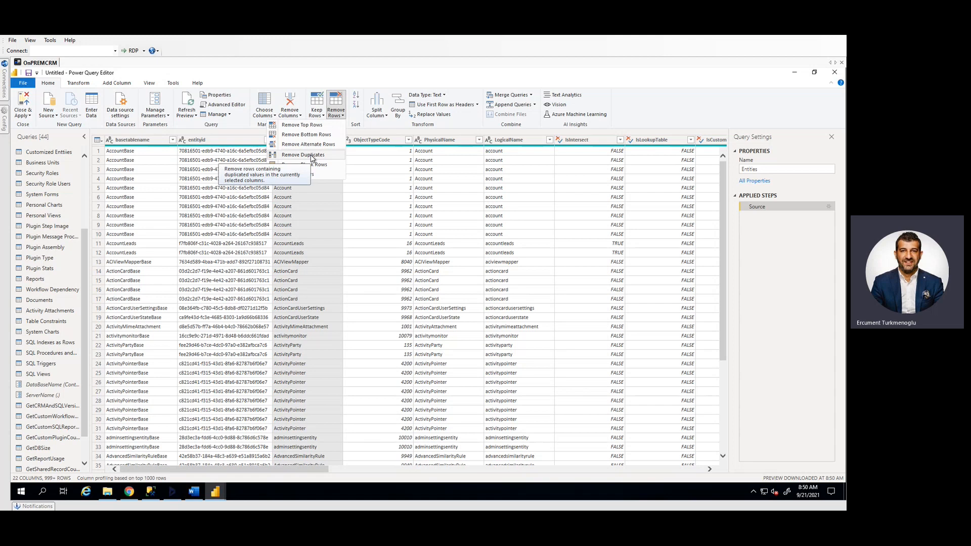
pyautogui.click(84, 185)
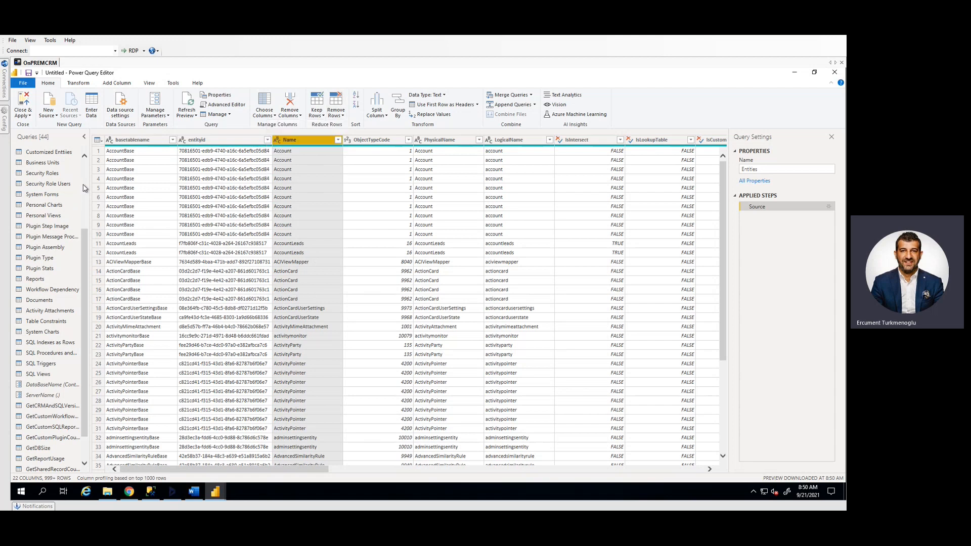
pyautogui.scroll(4, 83, 188)
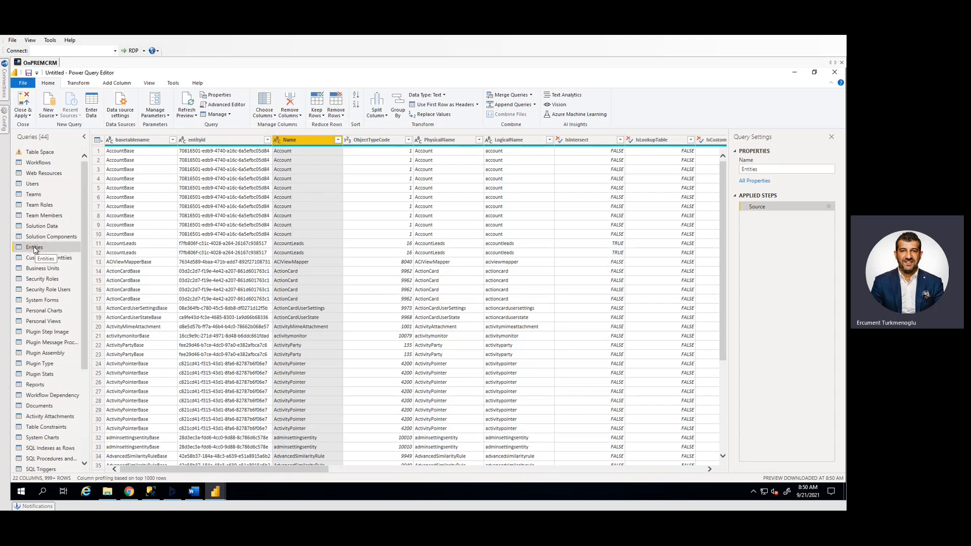
pyautogui.click(342, 118)
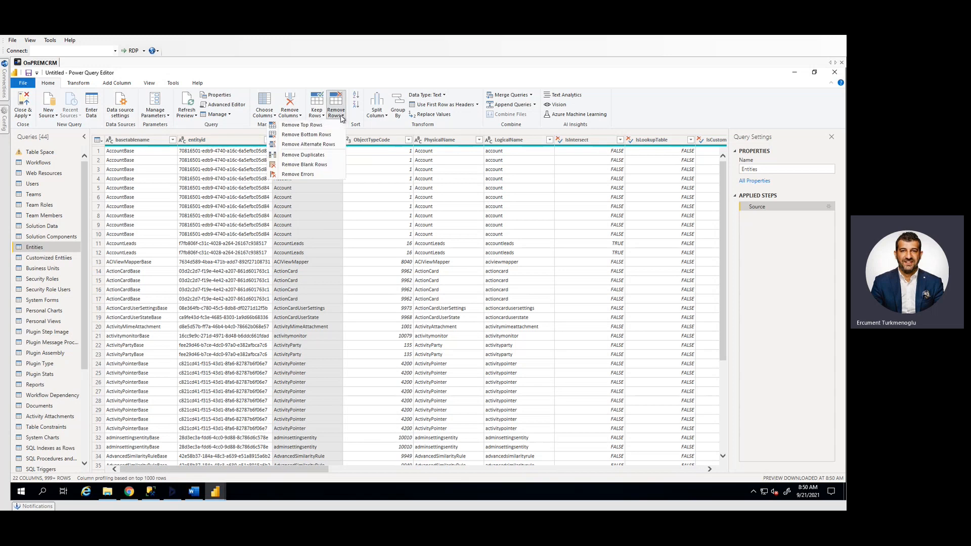
pyautogui.click(324, 157)
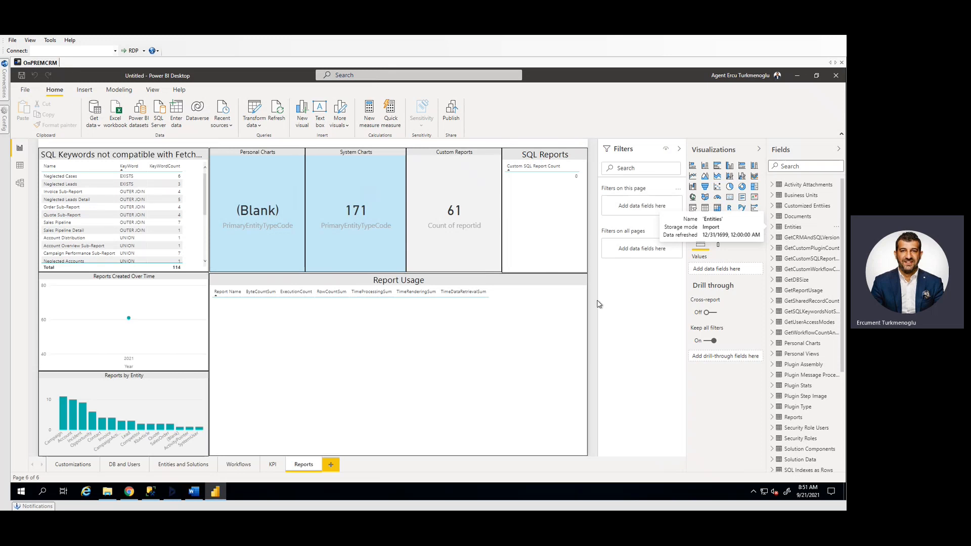
# Repair the broken Custom Web Resources chart on the Customizations page and save the report as D365CE_Assessment_Report_21Sept_2021
pyautogui.click(73, 464)
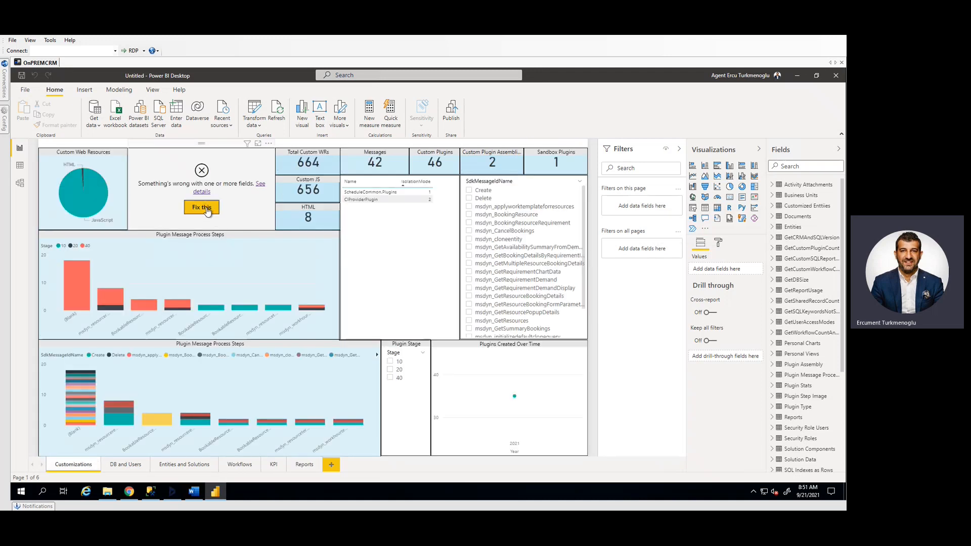
pyautogui.click(174, 159)
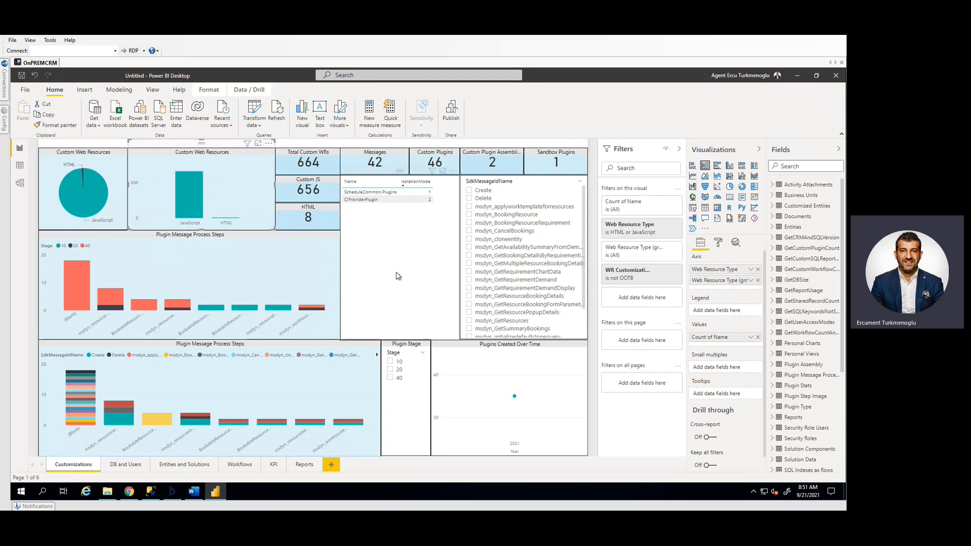
pyautogui.click(20, 79)
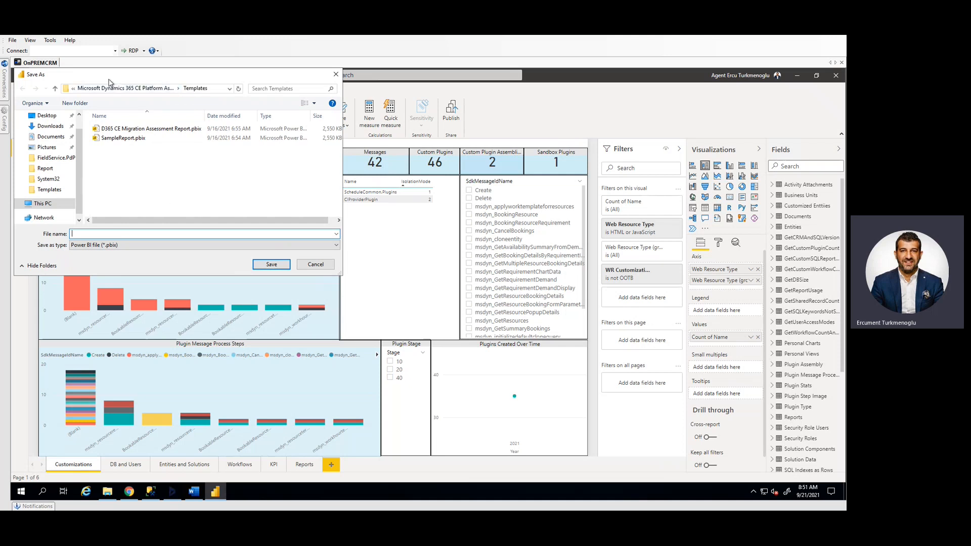
pyautogui.write('D365CE_Assessment_Report_21Sept')
pyautogui.press('Return')
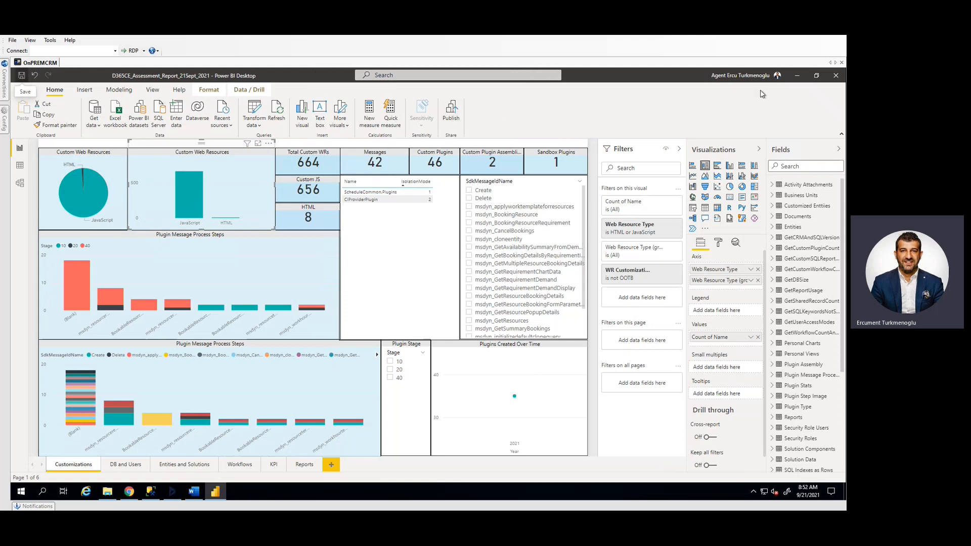
# Publish the report to the D365 CE Migration Assessment workspace
pyautogui.click(452, 112)
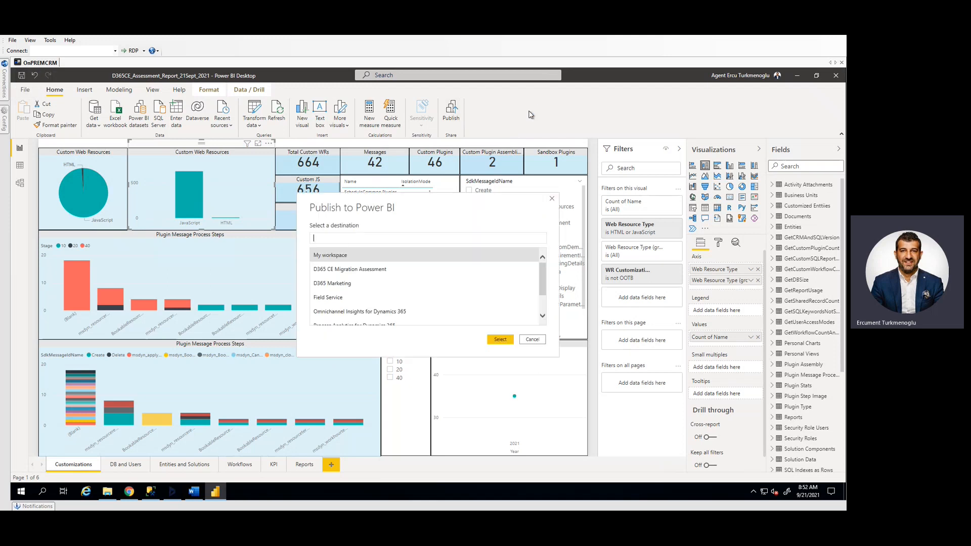
pyautogui.click(353, 273)
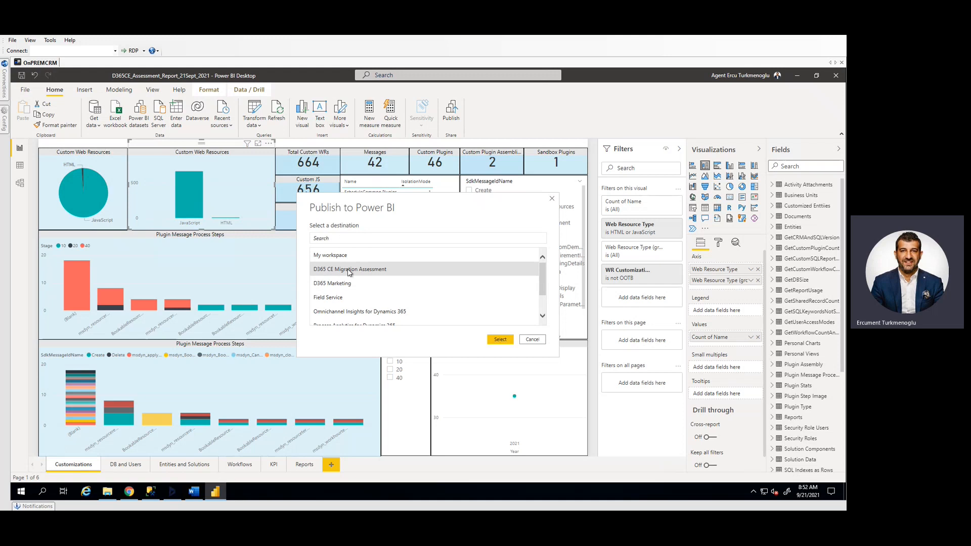
pyautogui.click(500, 339)
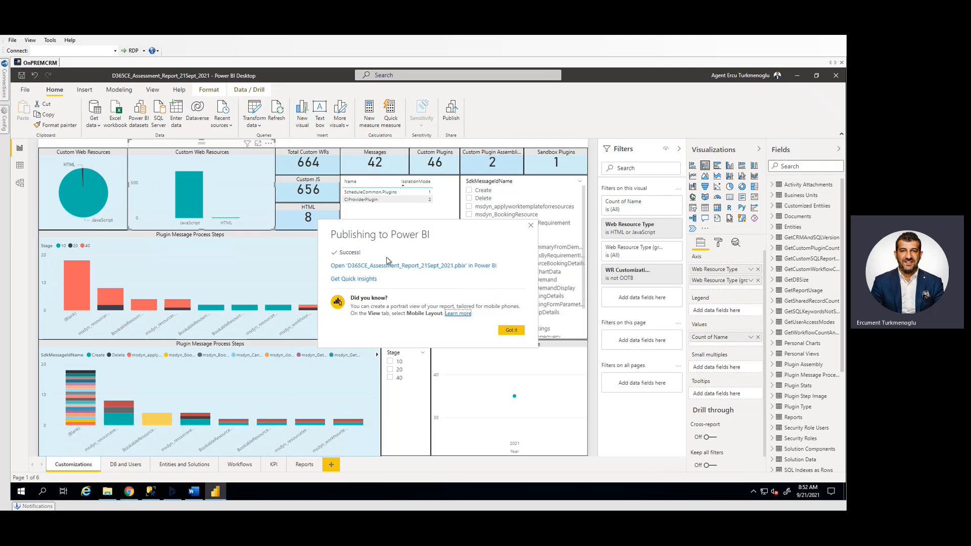
# Switch to the Power BI service in the browser and open D365CE_Assessment_Report_21Sept_2021 from the D365 CE Migration Assessment workspace in full screen
pyautogui.moveTo(193, 491)
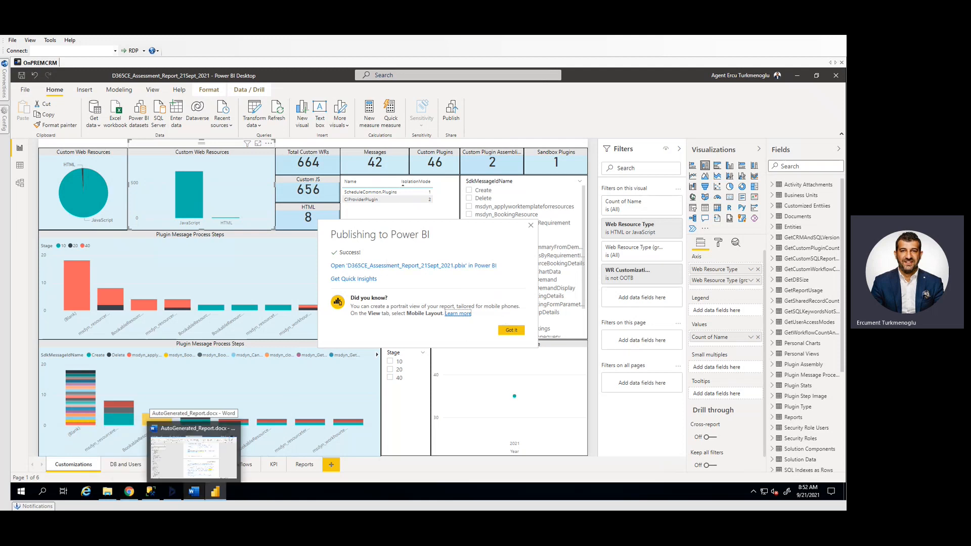
pyautogui.click(315, 503)
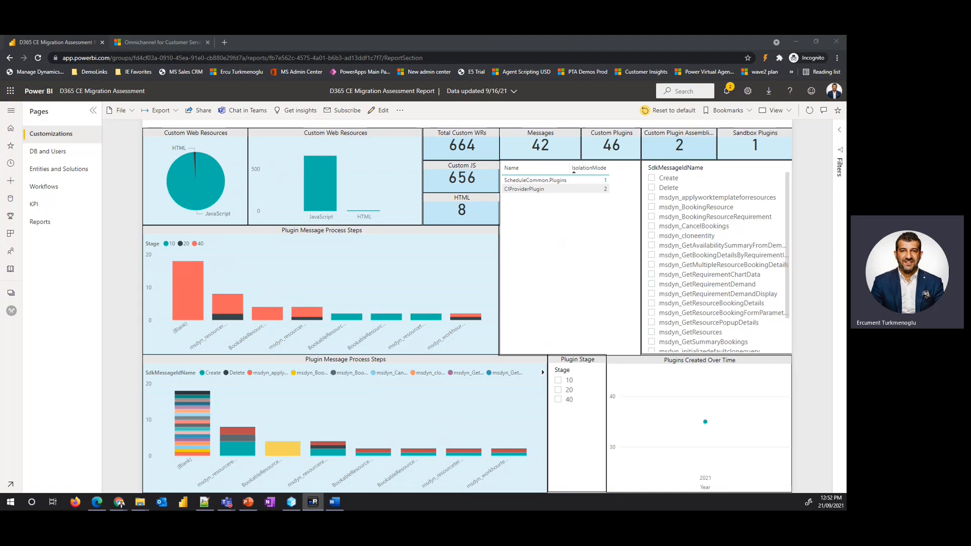
pyautogui.click(11, 110)
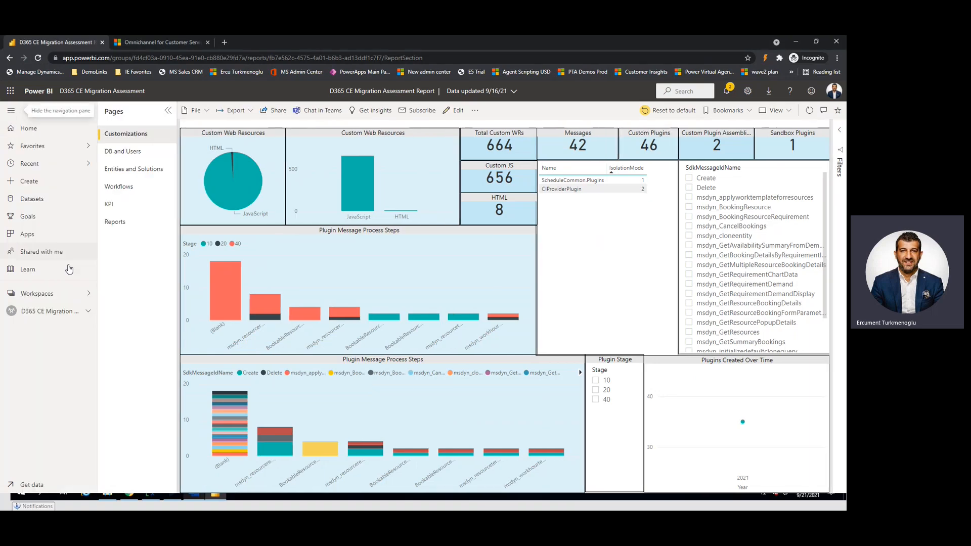
pyautogui.click(87, 298)
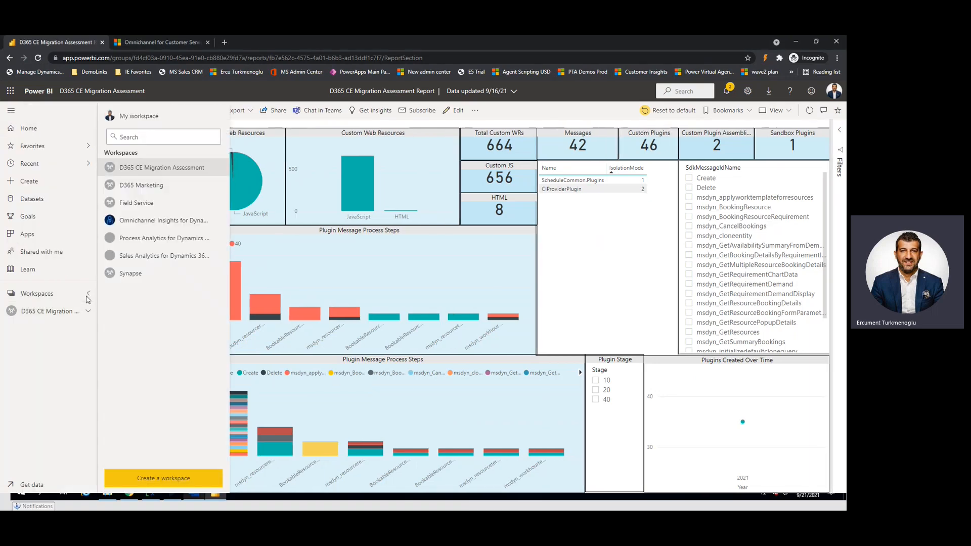
pyautogui.click(139, 172)
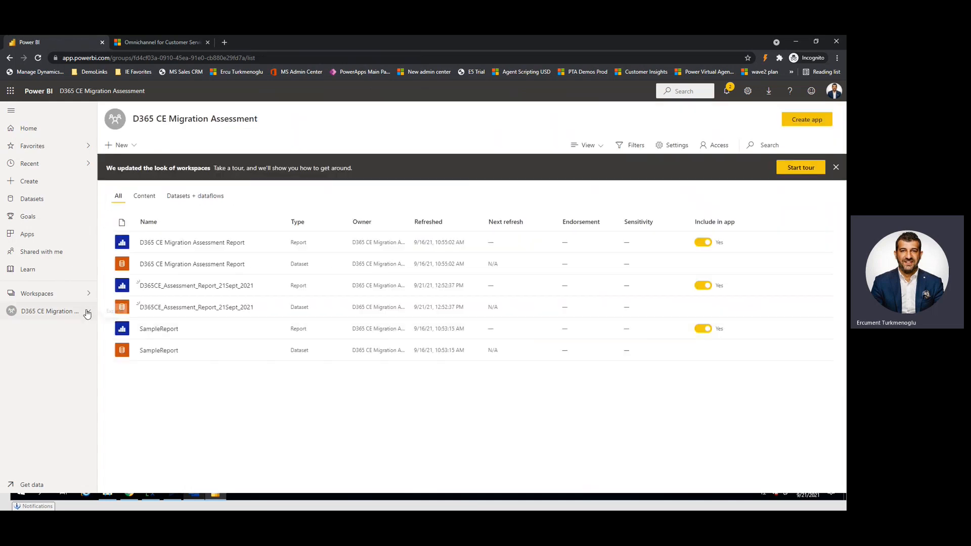
pyautogui.click(205, 285)
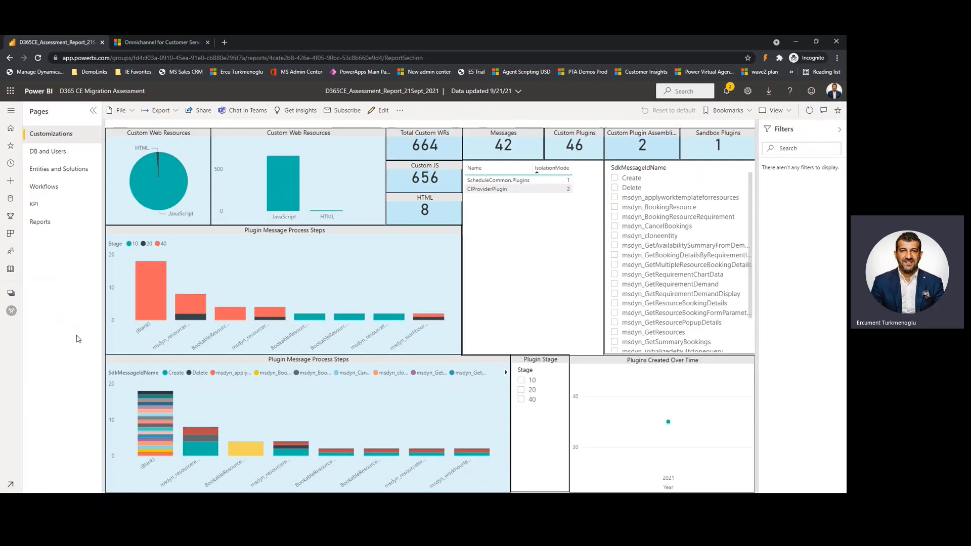
pyautogui.press('F11')
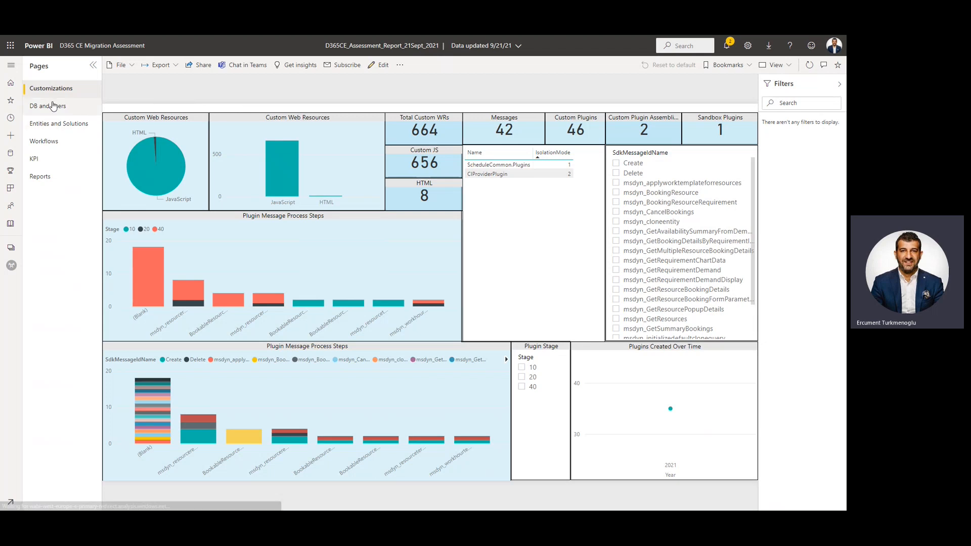
# Review the published report's DB and Users, Entities and Solutions, Workflows, KPI and Reports pages
pyautogui.click(81, 108)
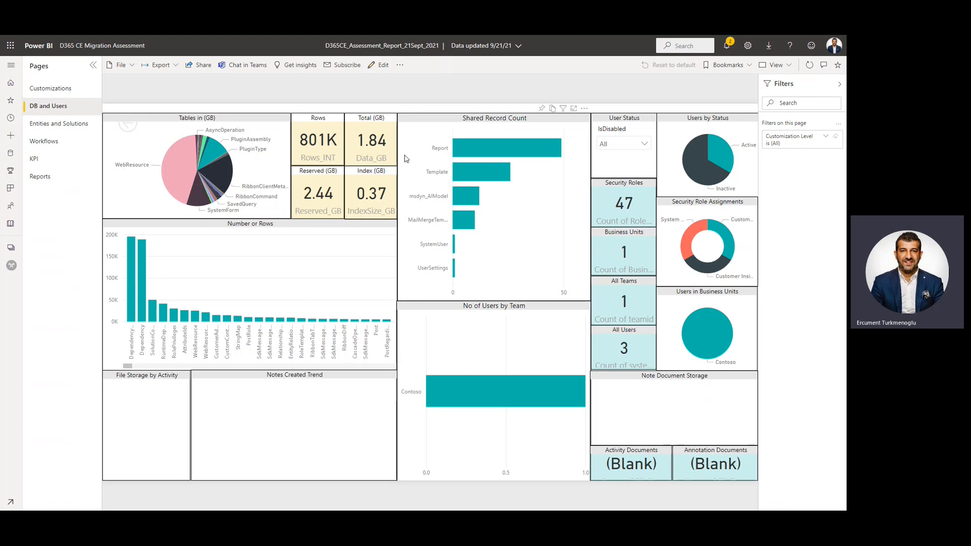
pyautogui.click(52, 130)
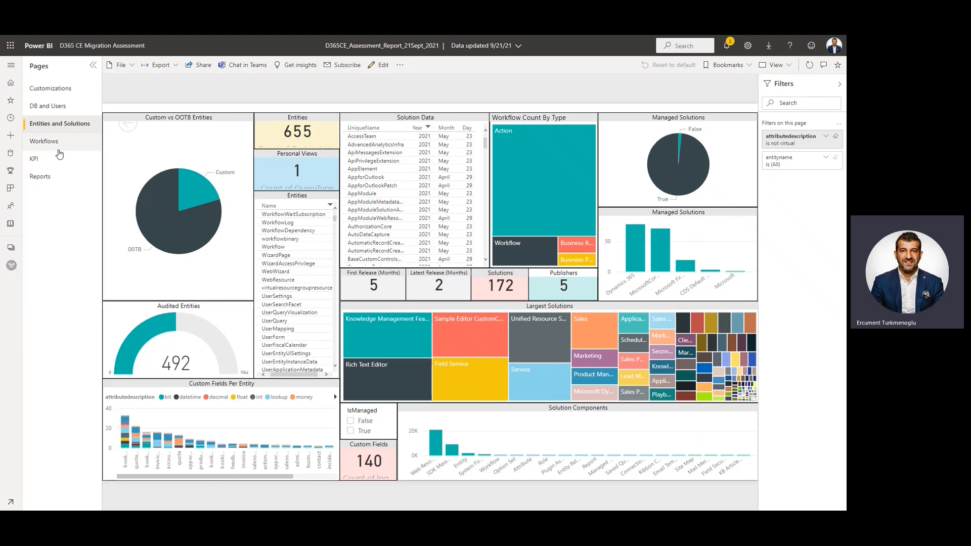
pyautogui.click(59, 151)
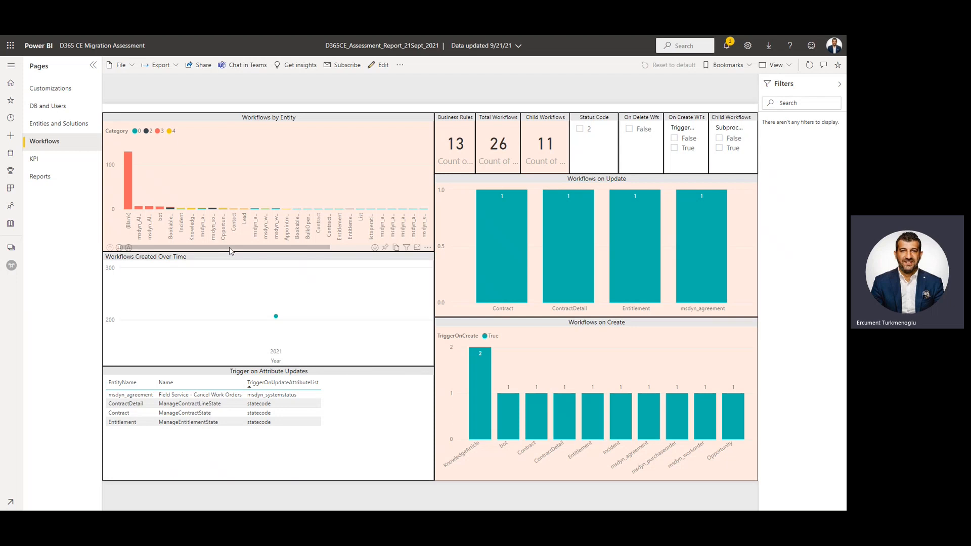
pyautogui.click(255, 254)
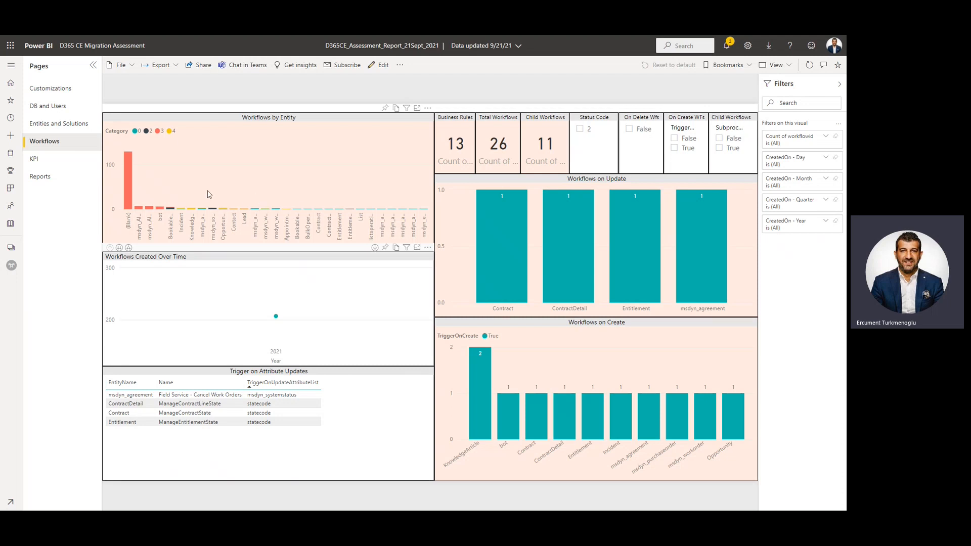
pyautogui.click(47, 166)
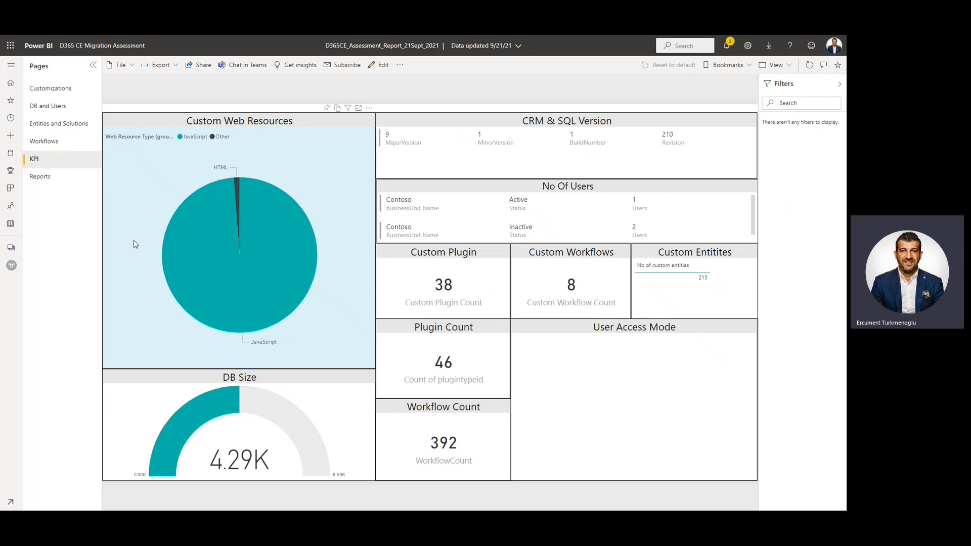
pyautogui.click(46, 179)
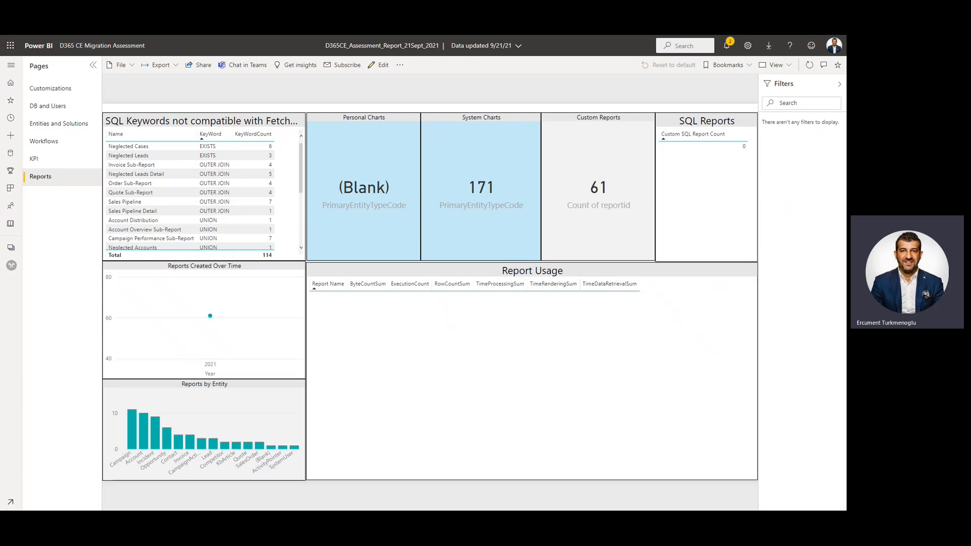
# Switch to the CRM To Customer presentation in PowerPoint and present it from the "Get started today!" slide through to the "Thank You !" slide
pyautogui.hotkey('alt', 'Tab')
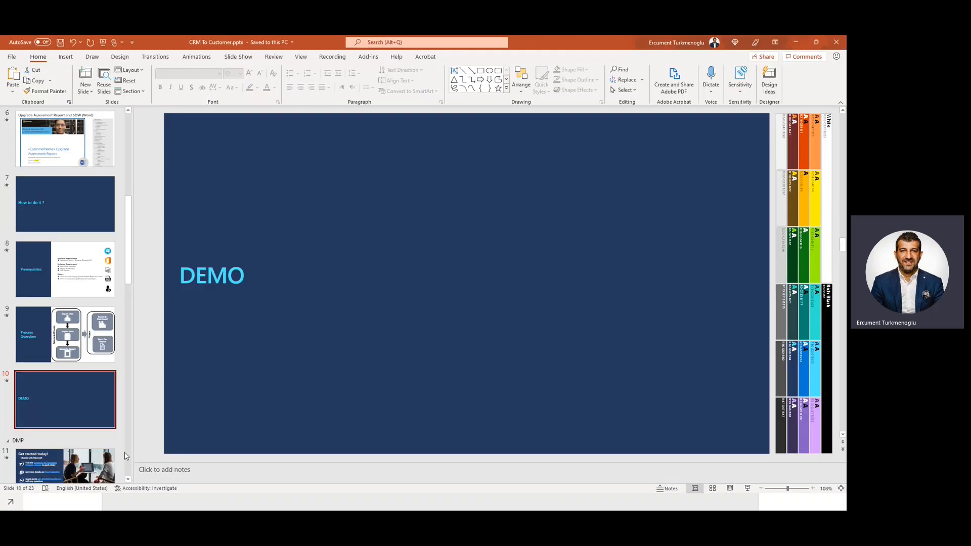
pyautogui.scroll(-5, 80, 394)
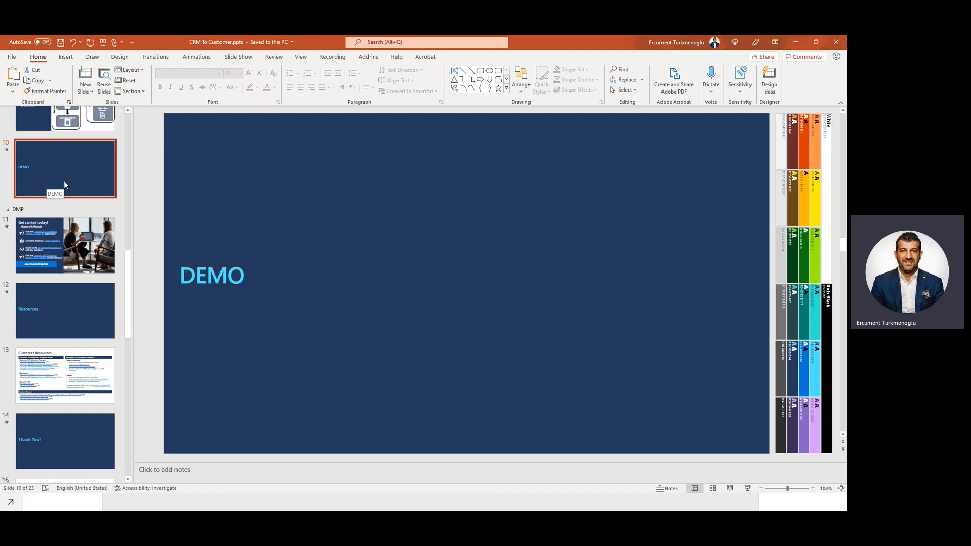
pyautogui.click(86, 228)
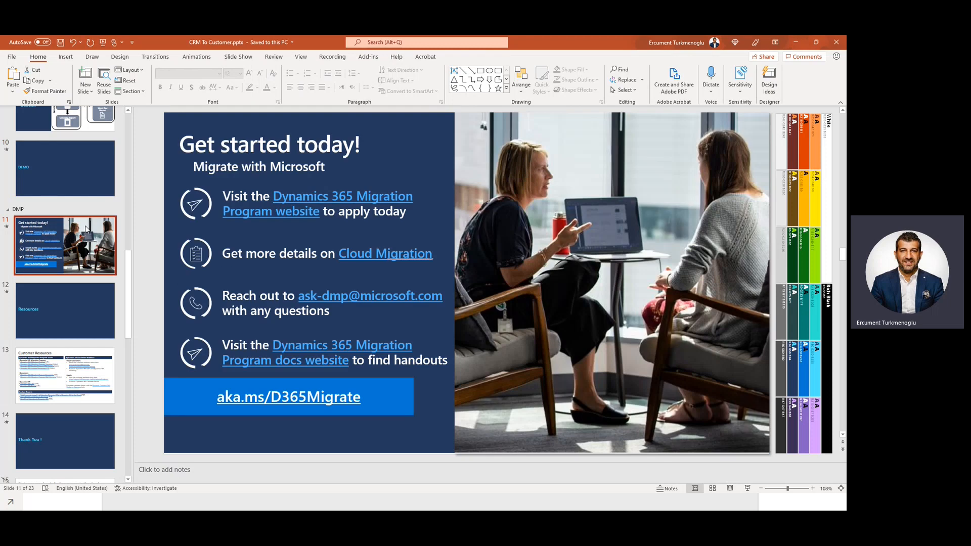
pyautogui.hotkey('shift', 'F5')
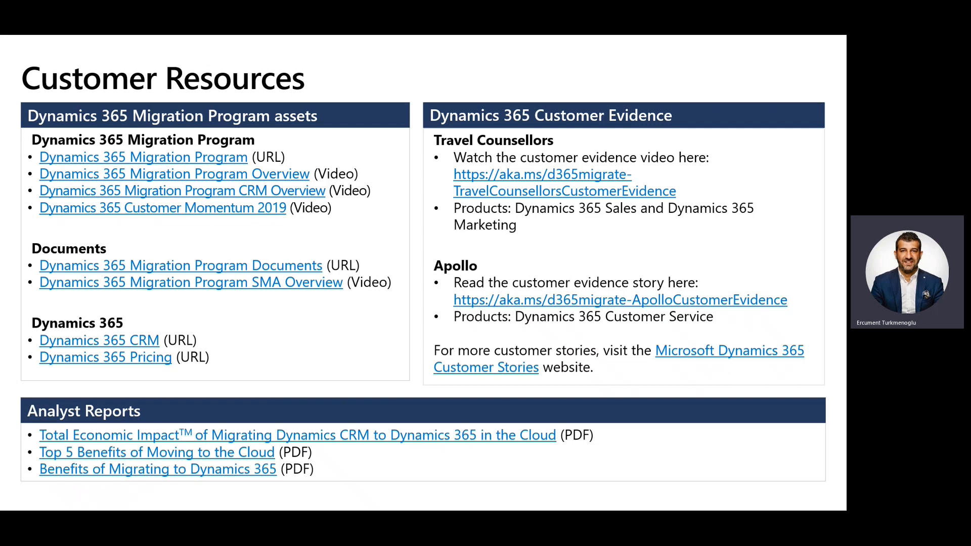
pyautogui.press('Right')
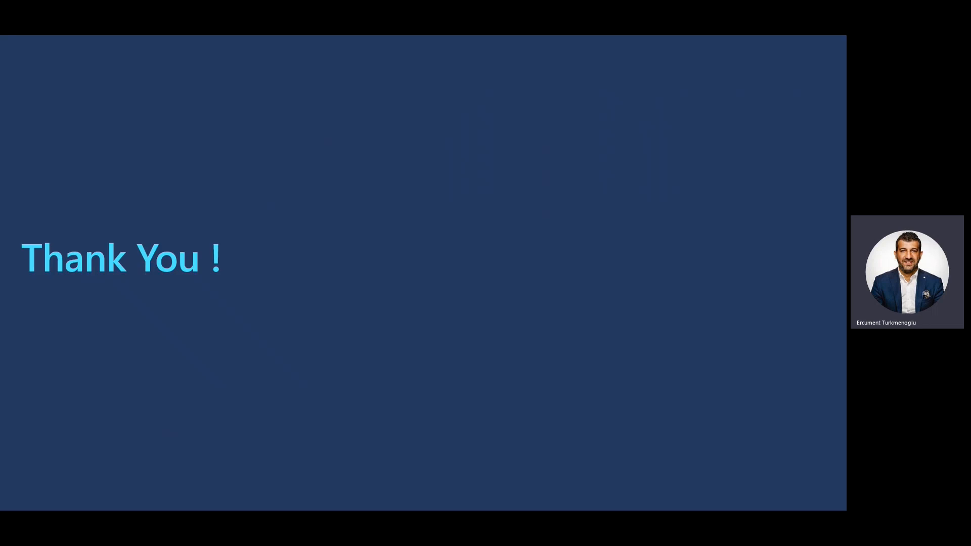